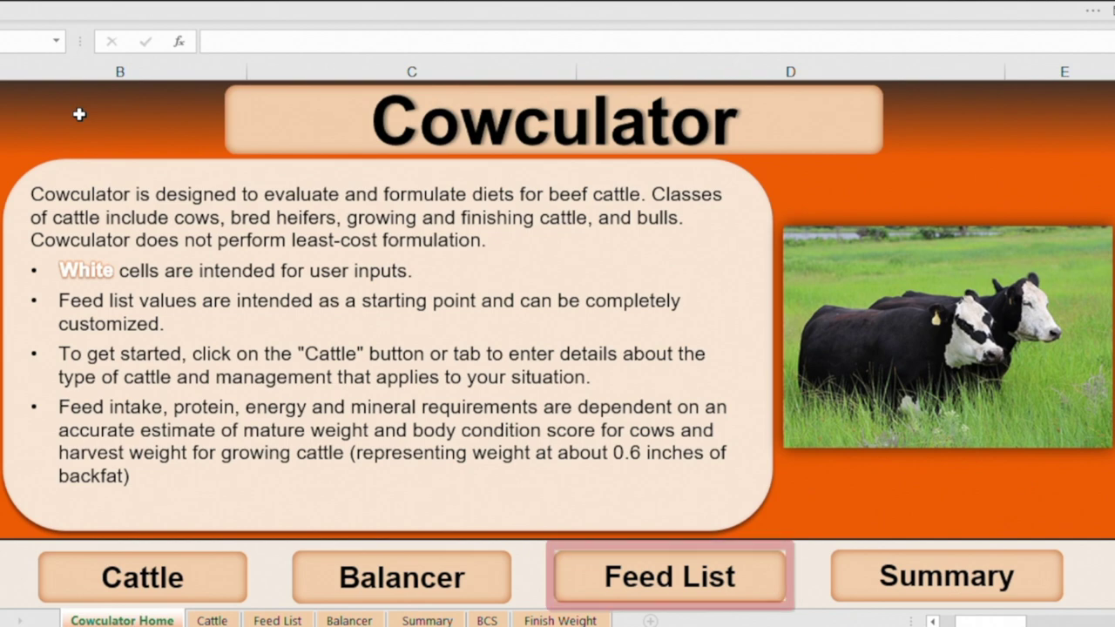
Step: Open the Cattle sheet and review the class of cattle, feeding period, initial weight, mature weight and expected calf birth weight inputs
click(193, 580)
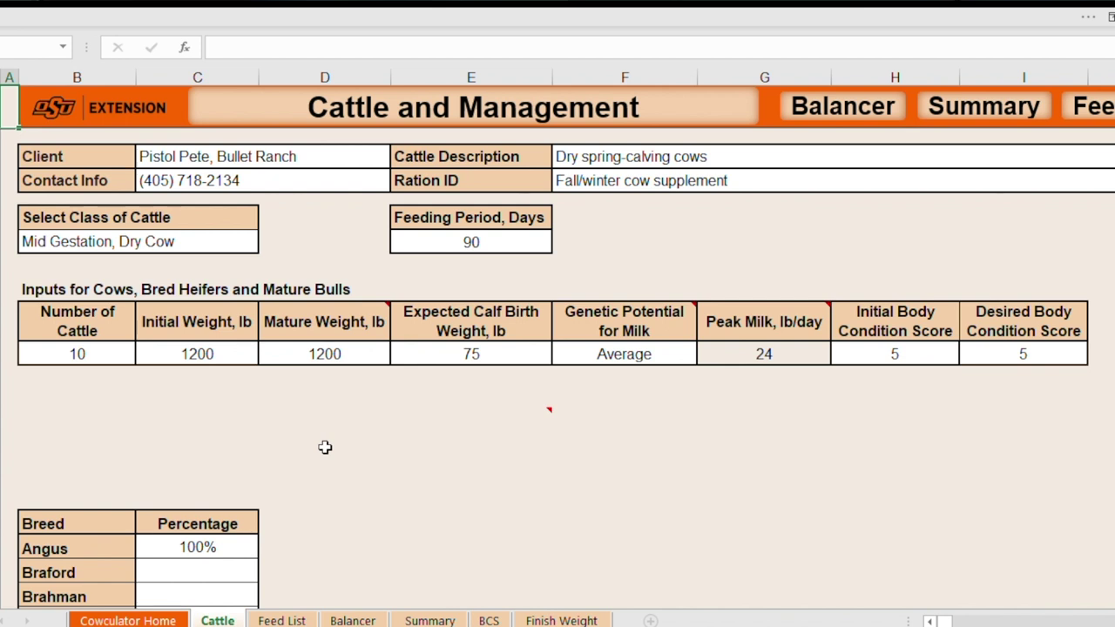
click(197, 244)
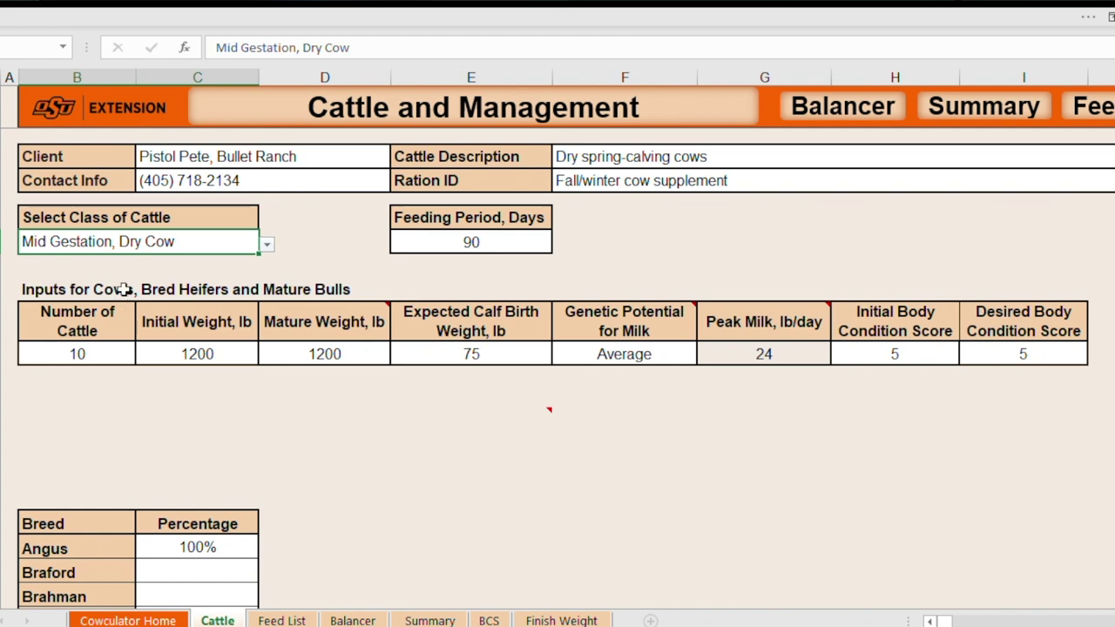
click(470, 241)
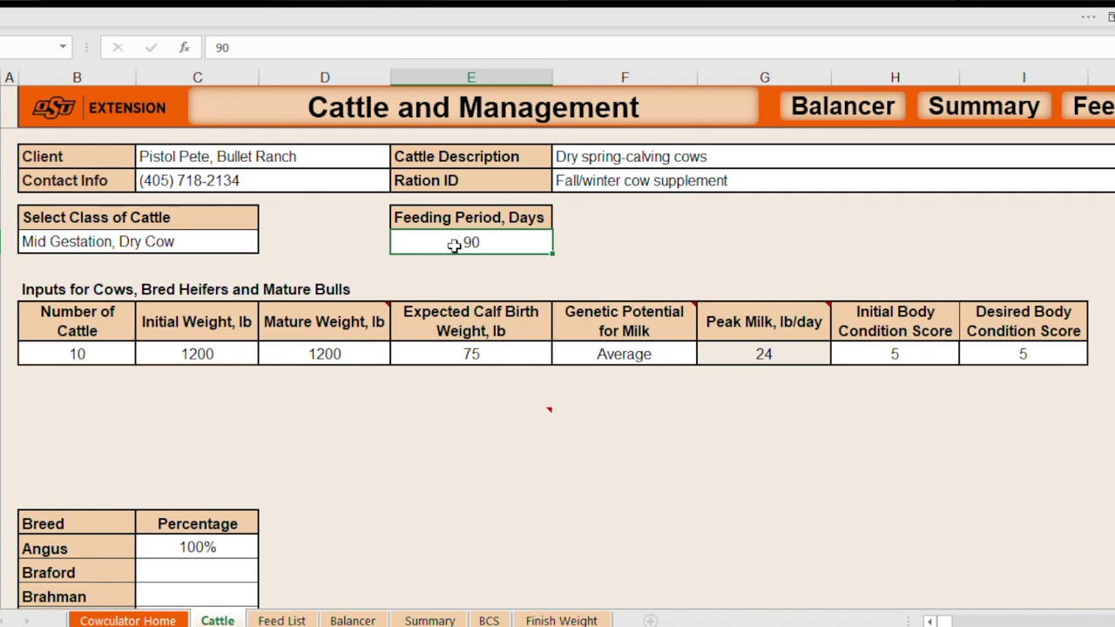
click(229, 354)
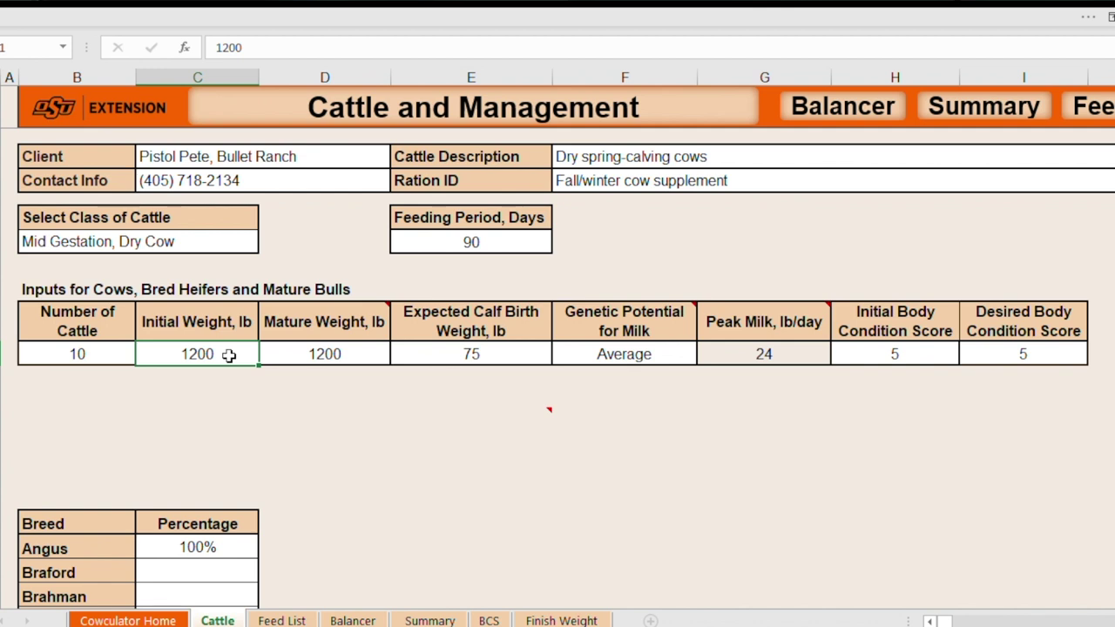
click(328, 354)
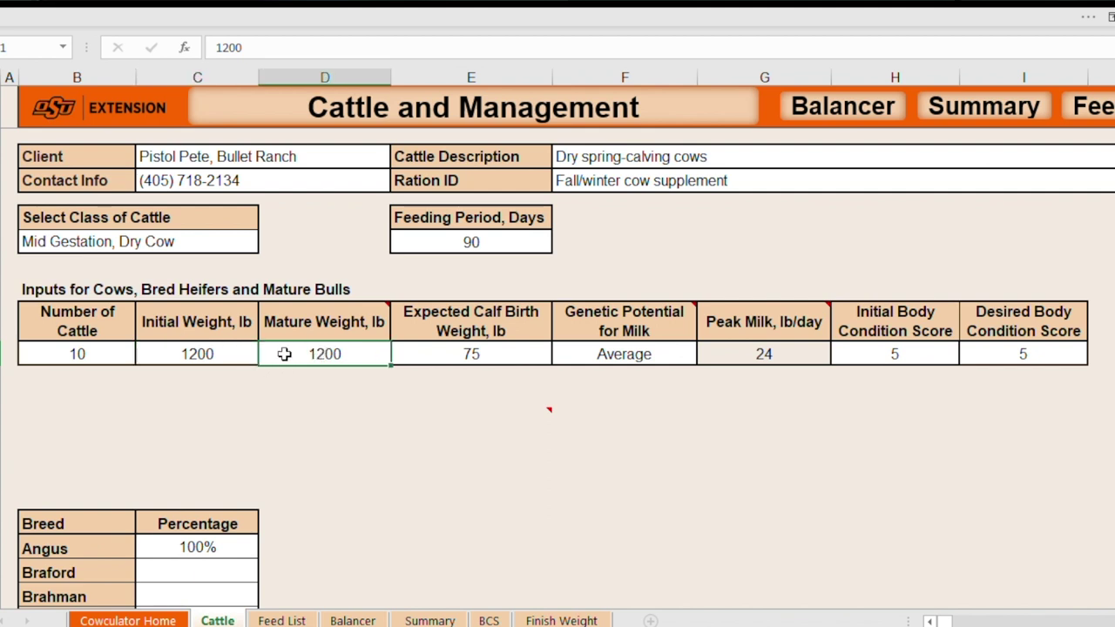
click(210, 352)
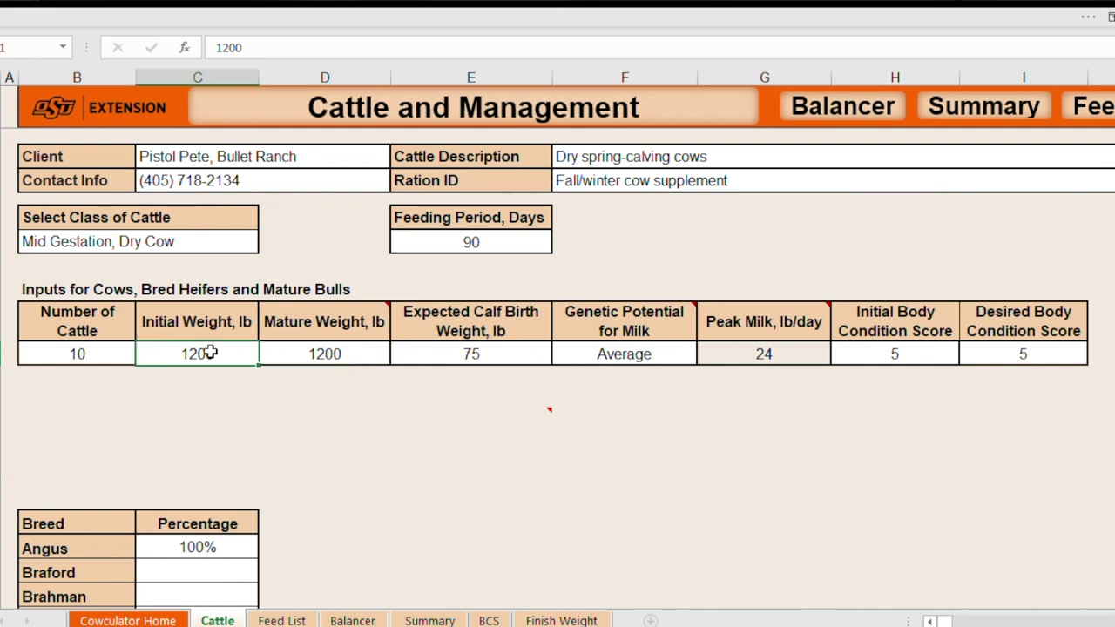
click(329, 352)
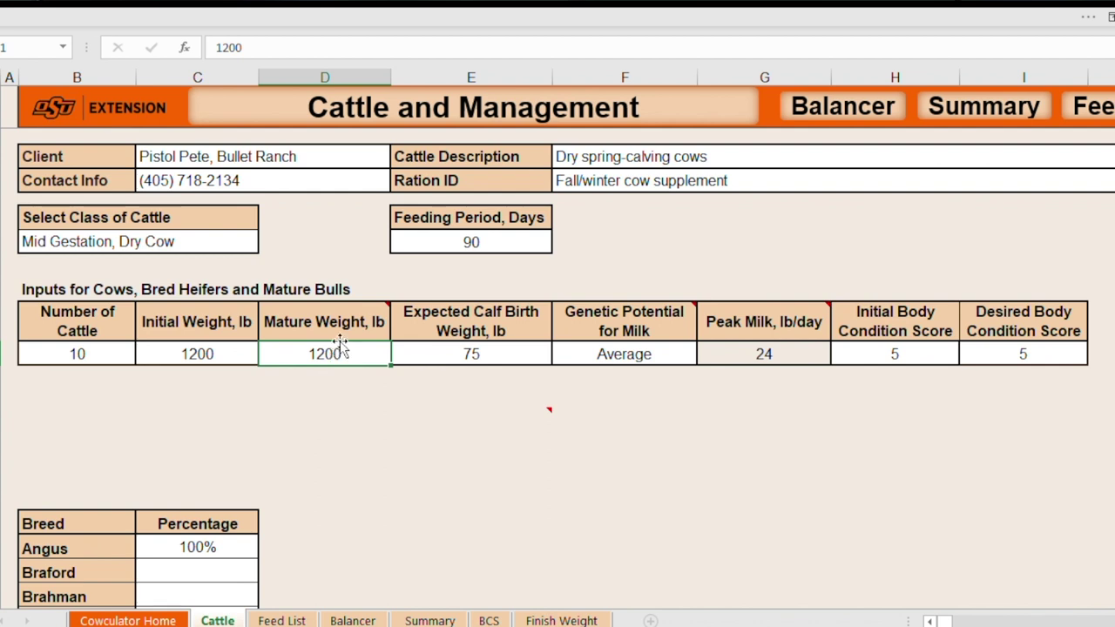
mouse_move(336, 324)
click(460, 353)
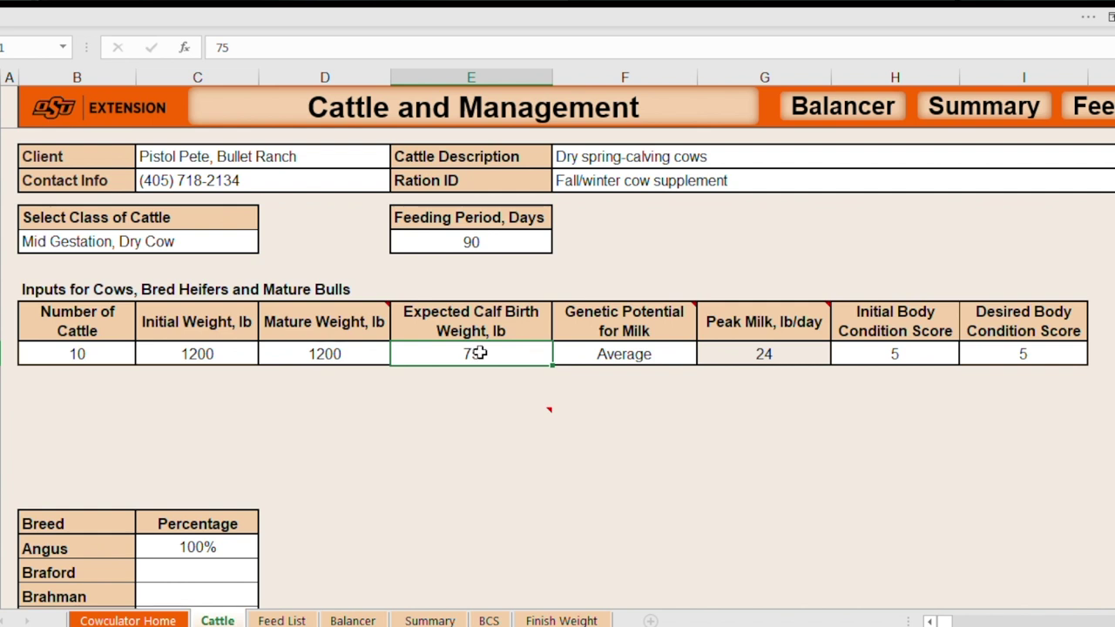
Step: Set the cows' genetic potential for milk to High and check the peak milk cell
click(627, 352)
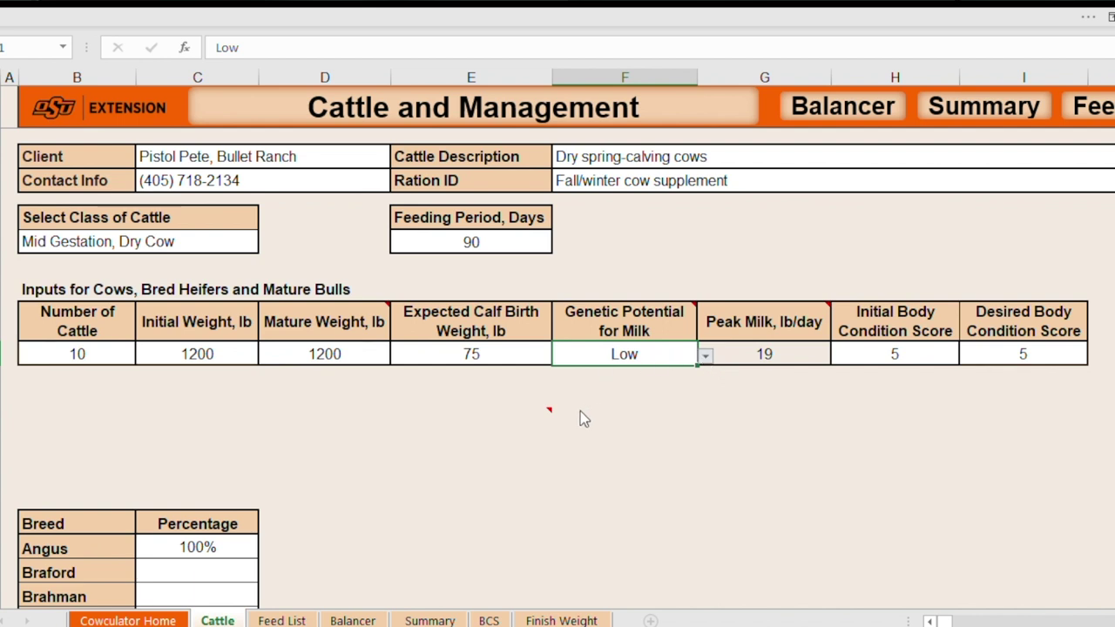
text(High)
key(Return)
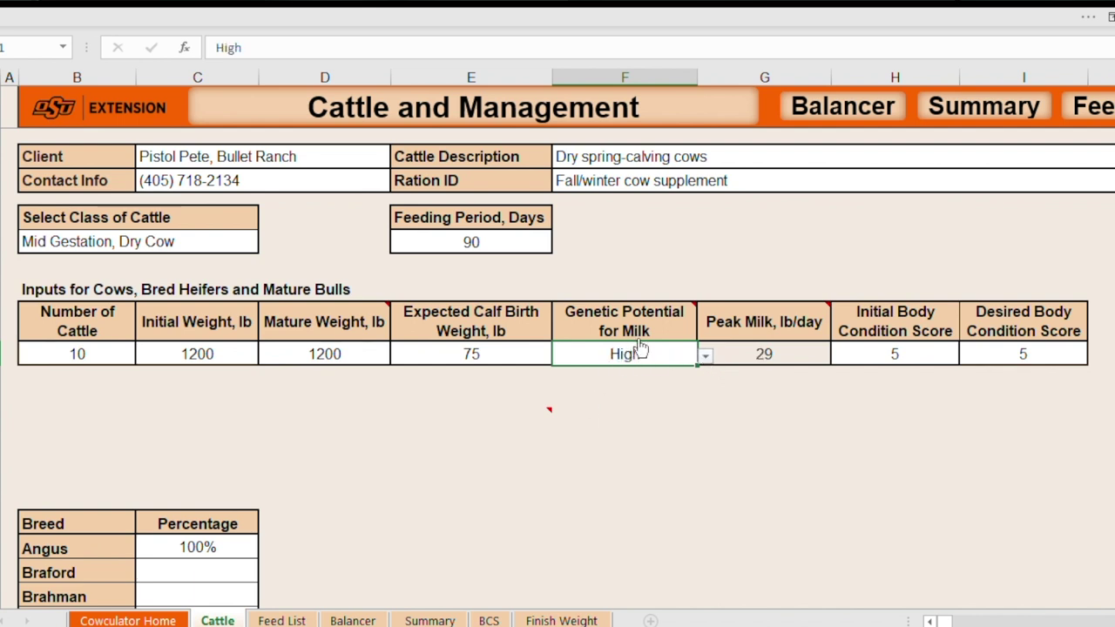
click(765, 355)
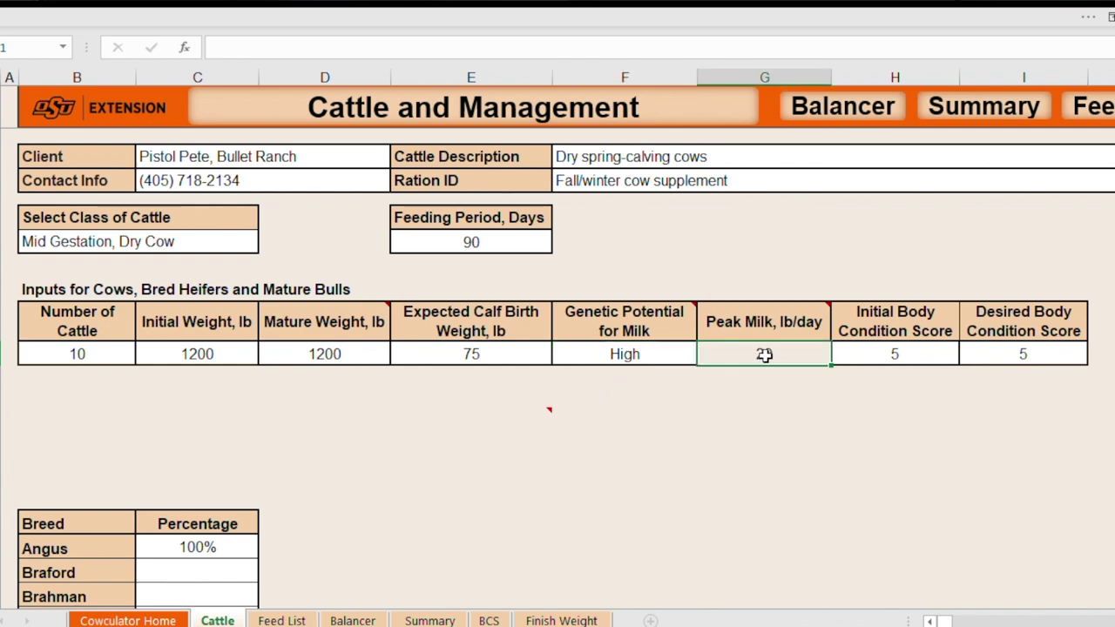
Step: Set the initial body condition score to 4 and the desired body condition score to 5
click(847, 361)
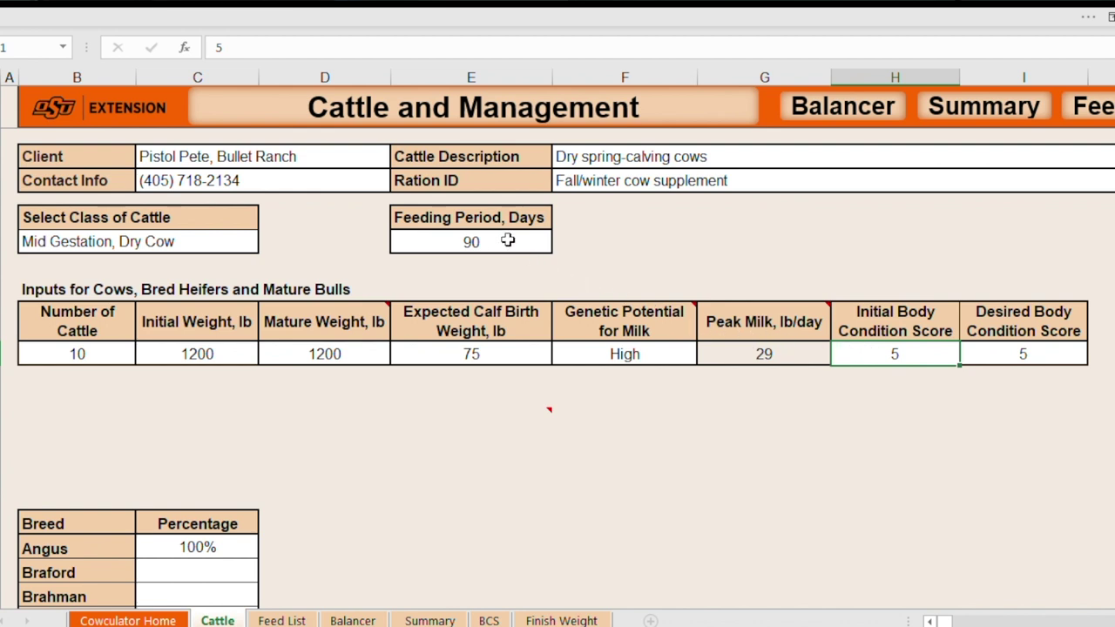
click(1009, 352)
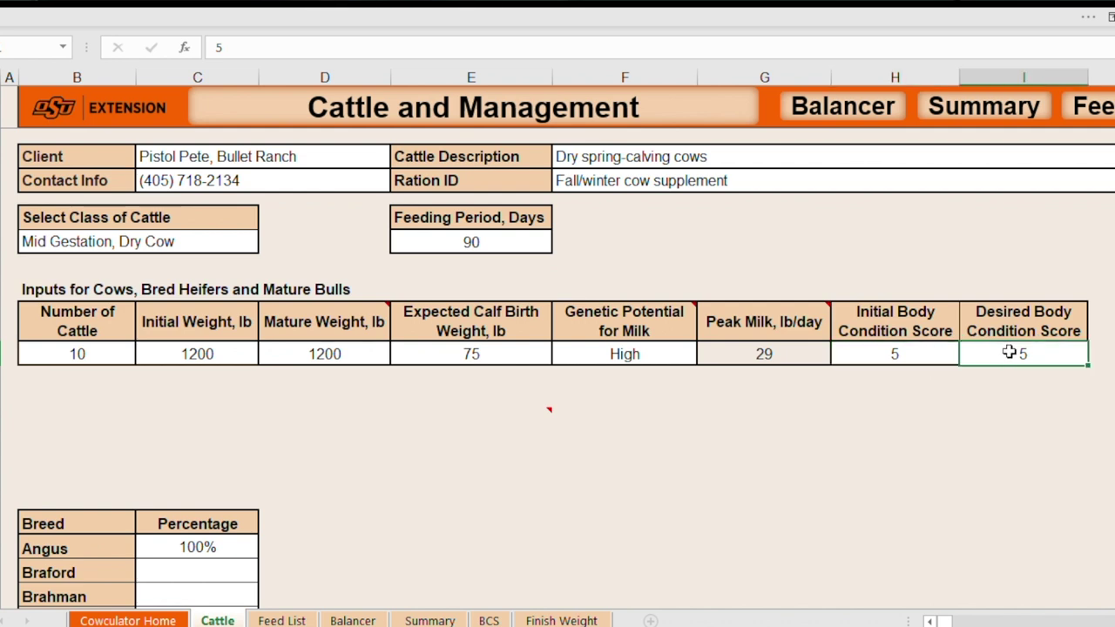
click(911, 356)
text(4)
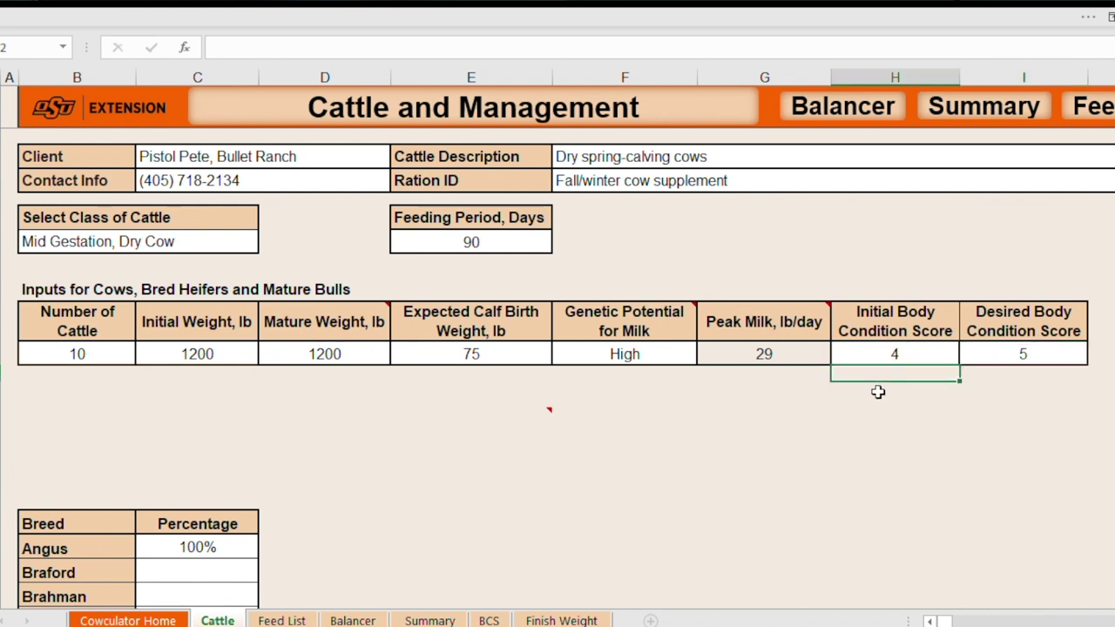
key(Tab)
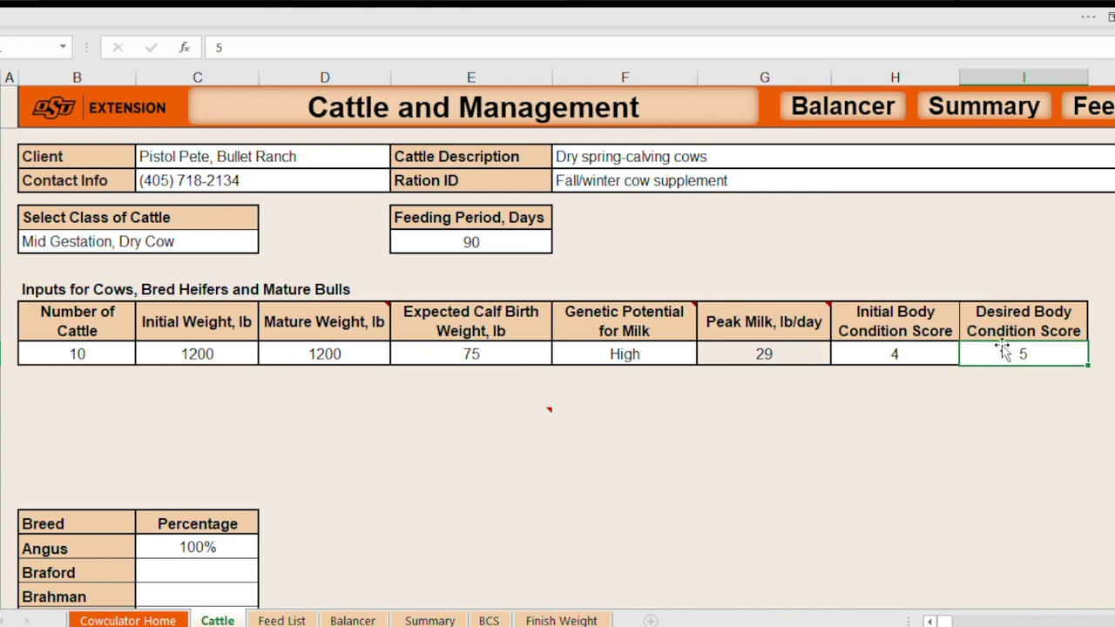
text(5)
key(Return)
Step: Set the initial body condition score to 5 and review it against the desired score
key(Up)
key(Left)
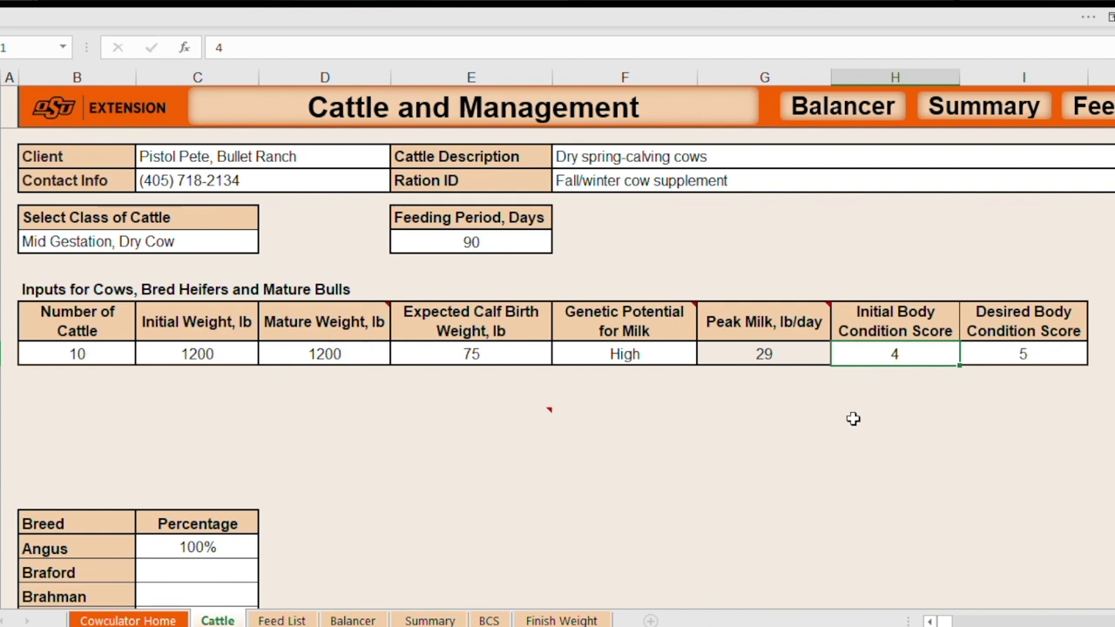
text(5)
key(Return)
key(Up)
key(Right)
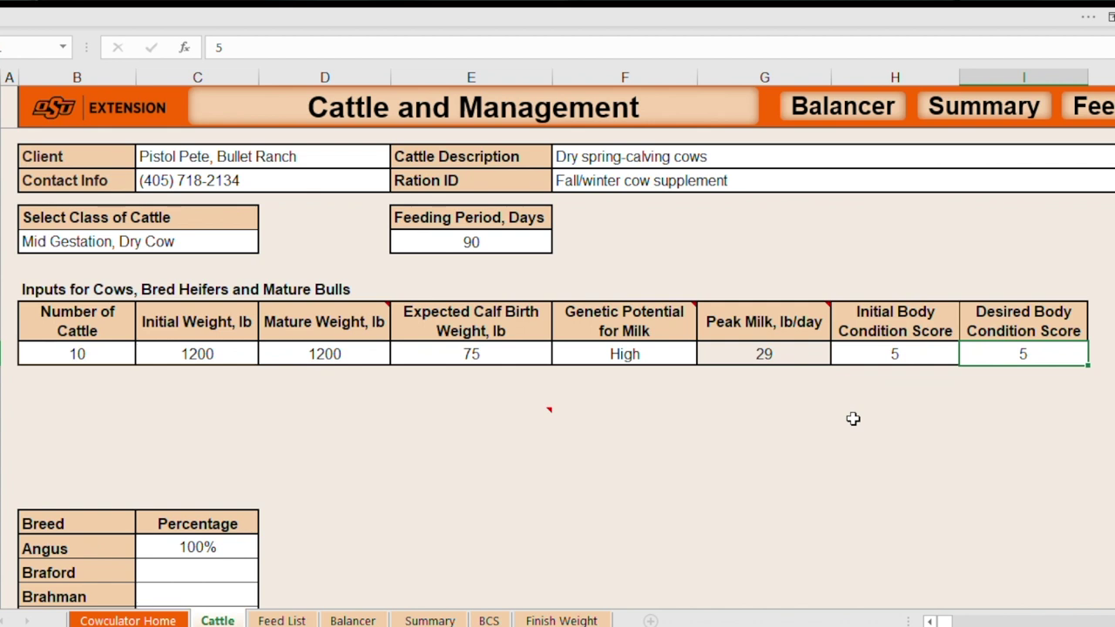
key(Left)
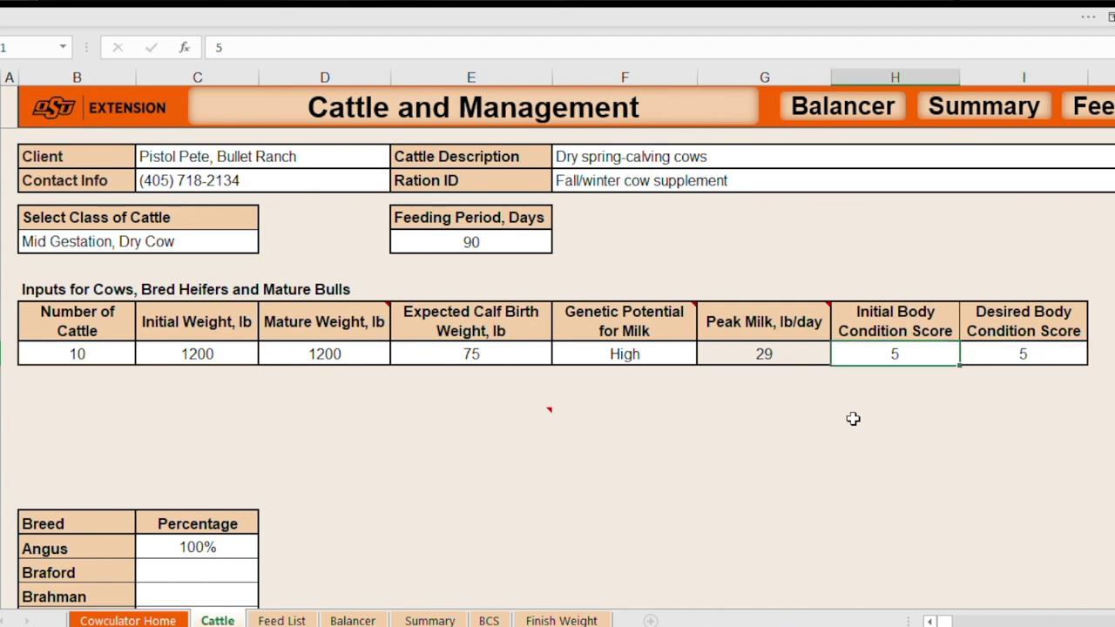
key(Right)
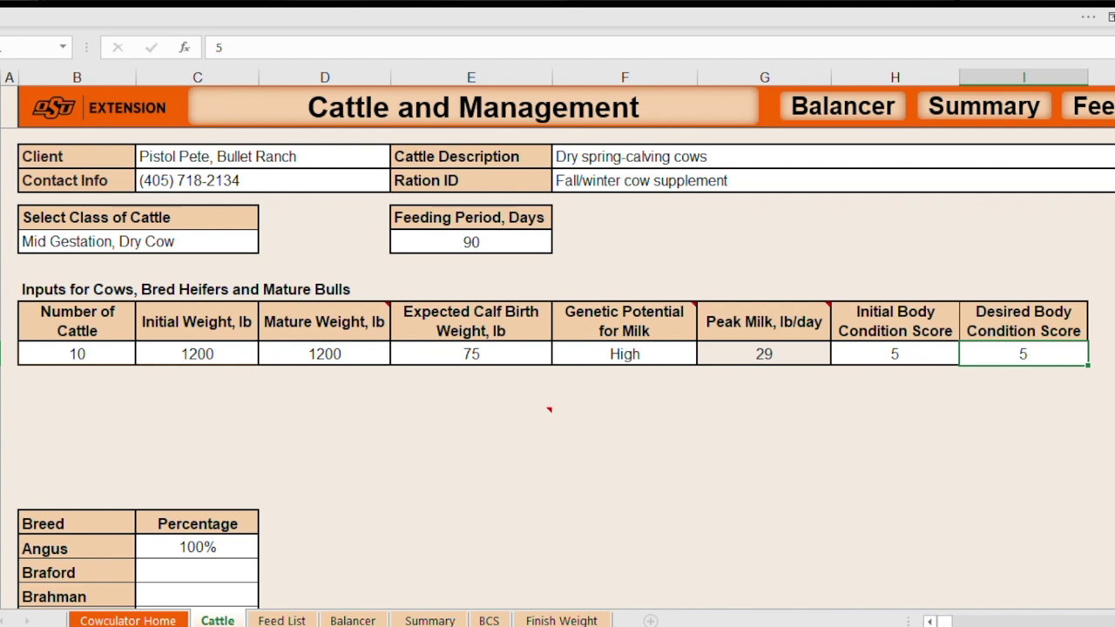
Step: View the body condition score guidelines, then return to the Cattle sheet
scroll(557, 348, right, 1)
scroll(558, 348, right, 2)
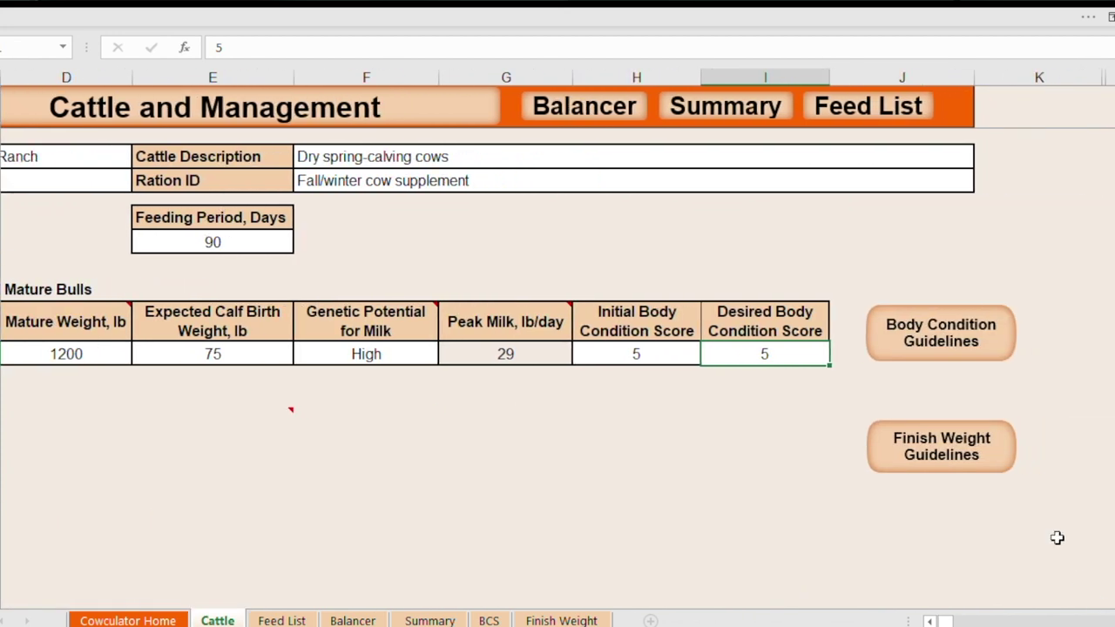
click(941, 337)
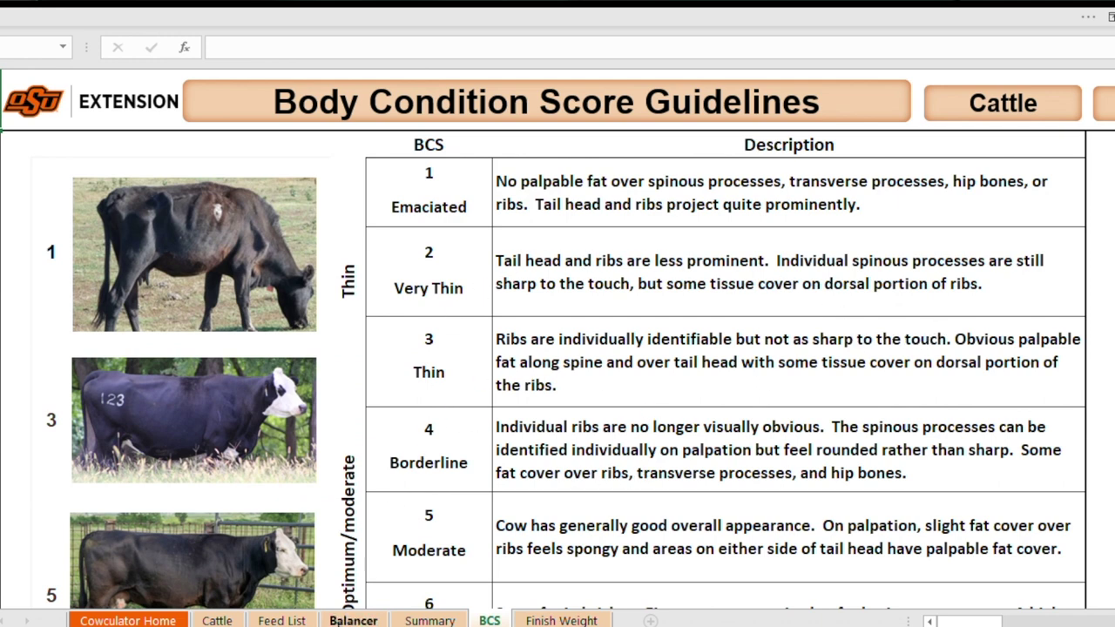
click(351, 619)
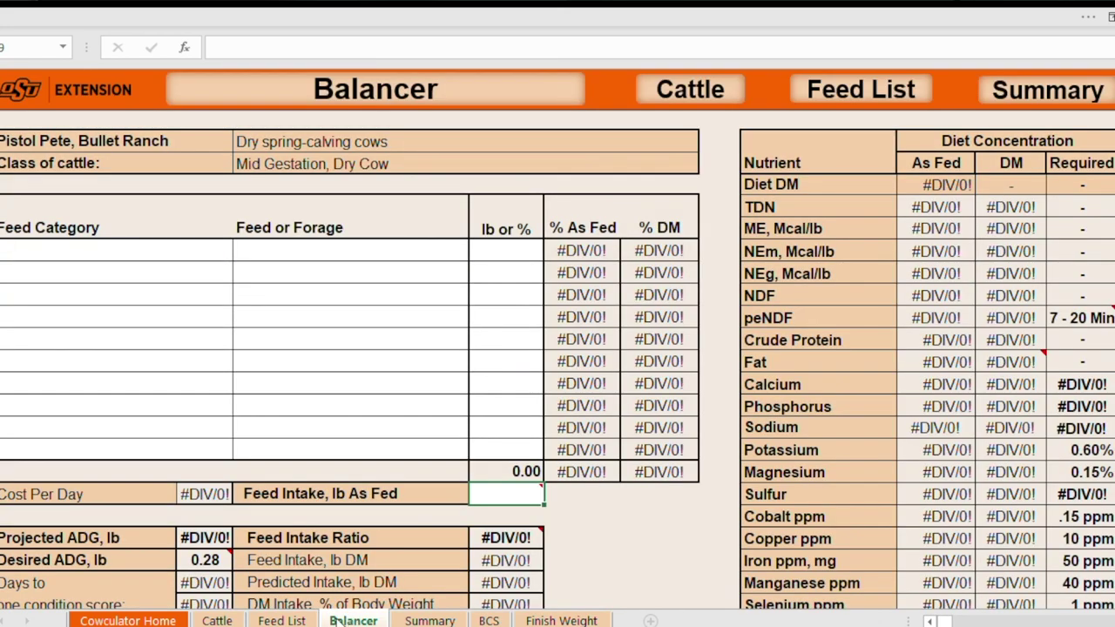
click(215, 619)
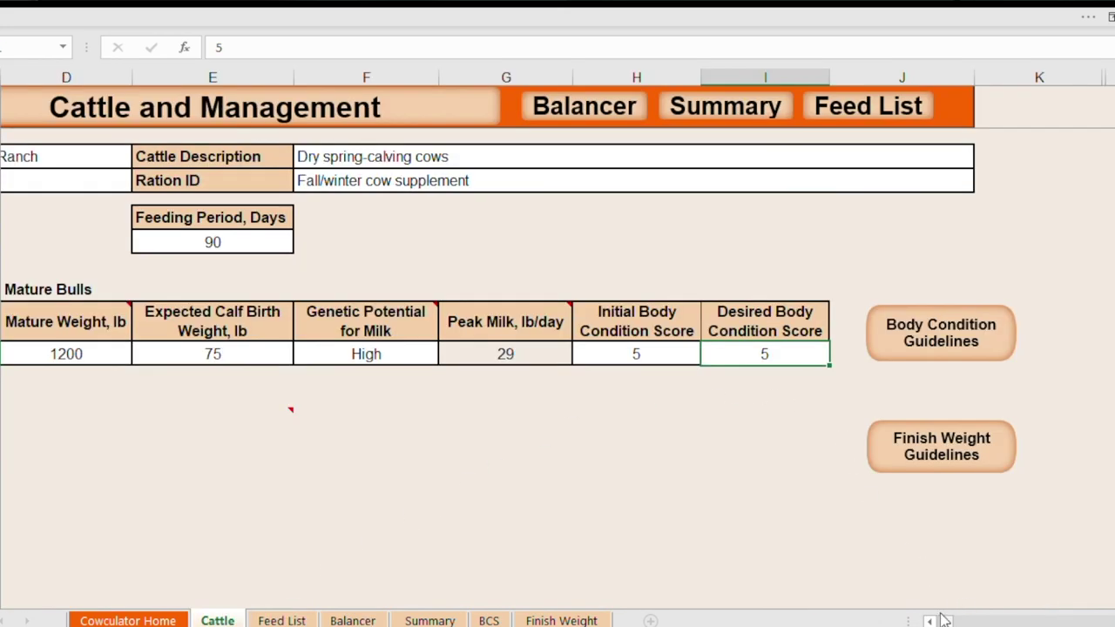
Step: Set the Hereford percentage to 50% in the breed table
drag(946, 621, 937, 622)
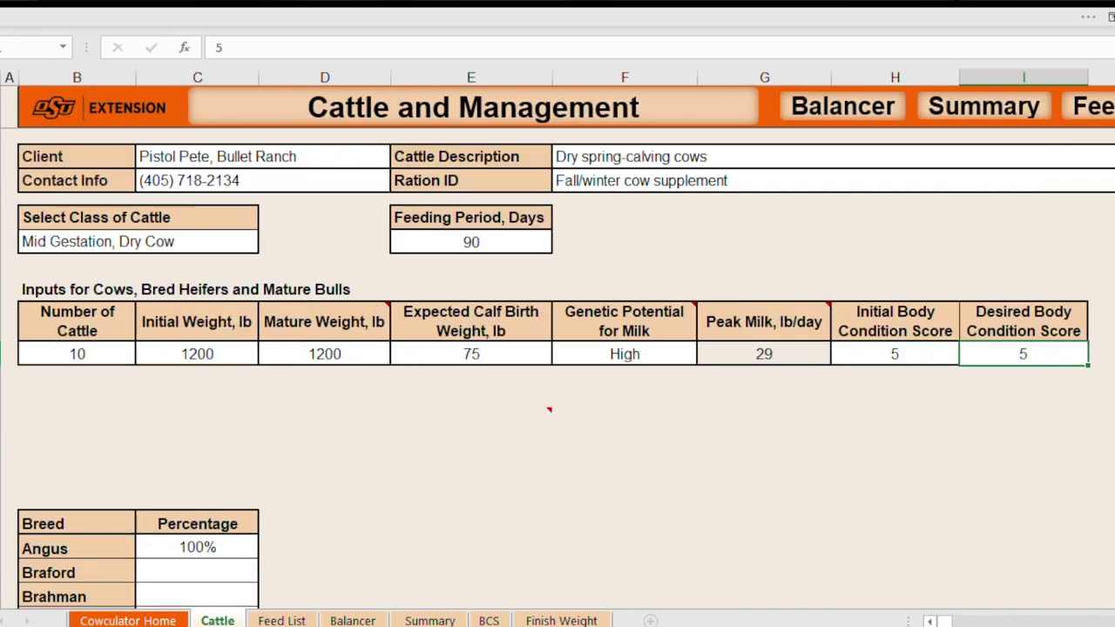
scroll(557, 370, down, 3)
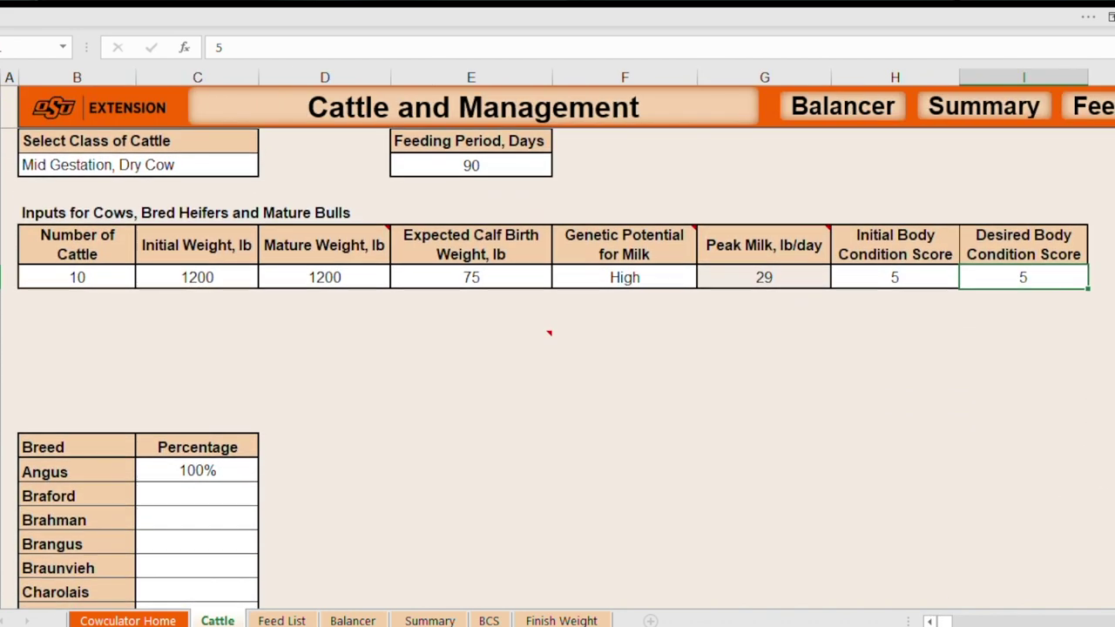
scroll(558, 370, down, 3)
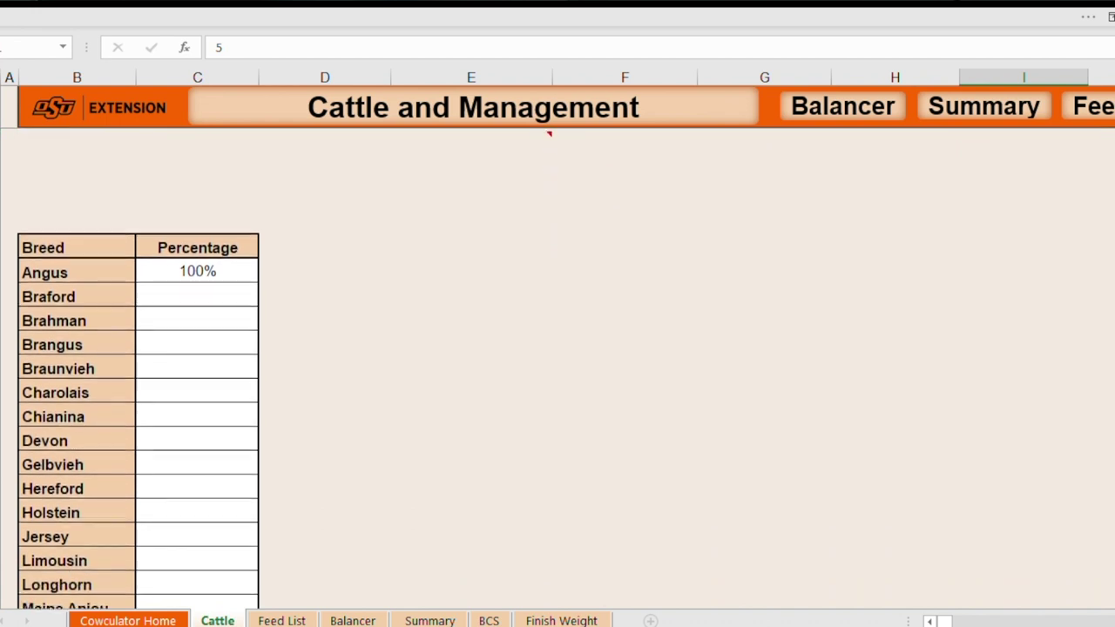
scroll(557, 370, down, 1)
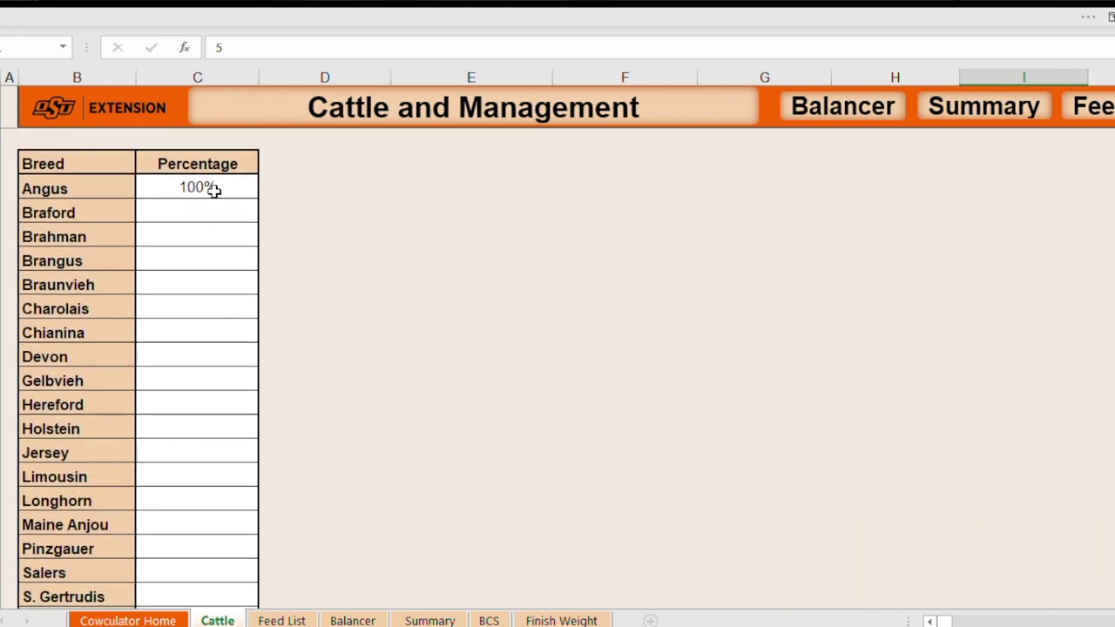
click(214, 193)
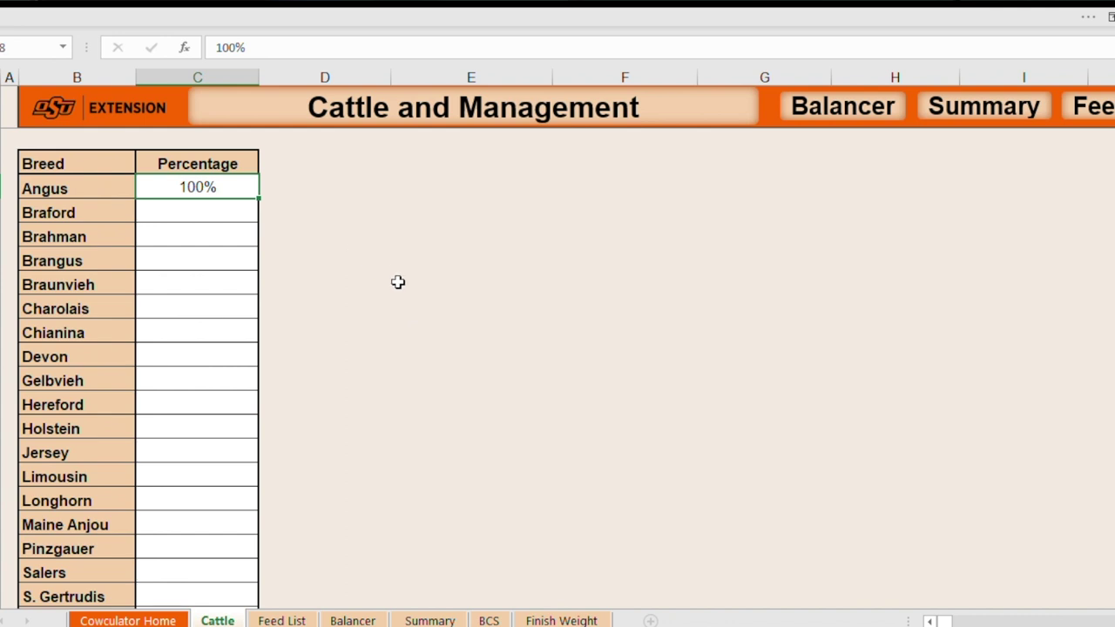
key(Down)
key(Up)
key(Down)
key(Up)
key(Down)
key(Up)
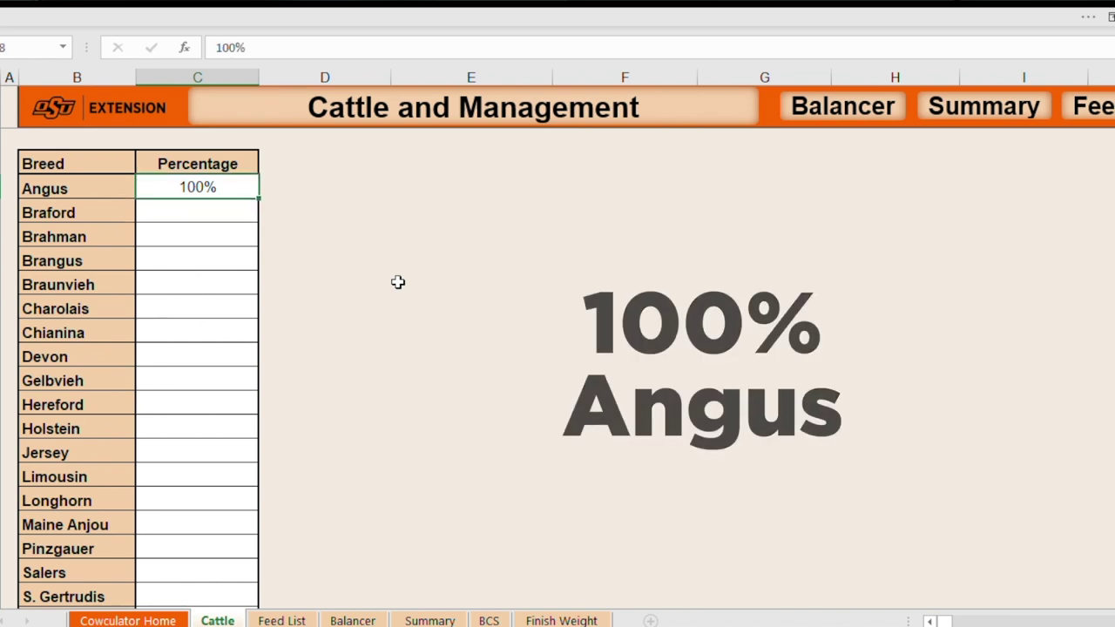
key(Down)
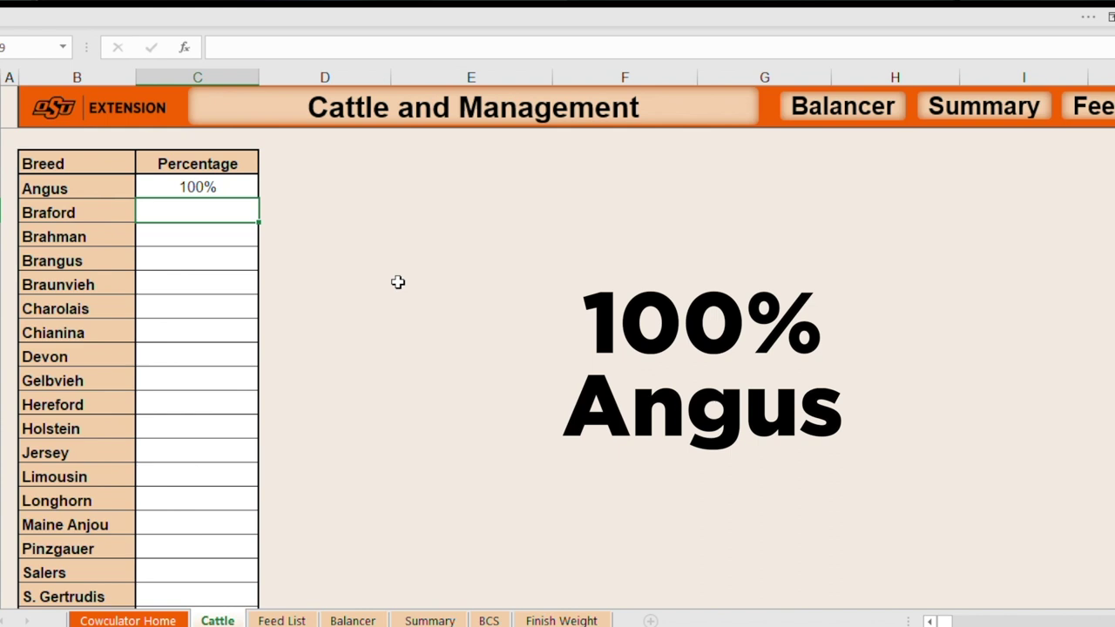
key(Down)
key(Down)
key(Down)
key(Down)
key(Down)
key(Down)
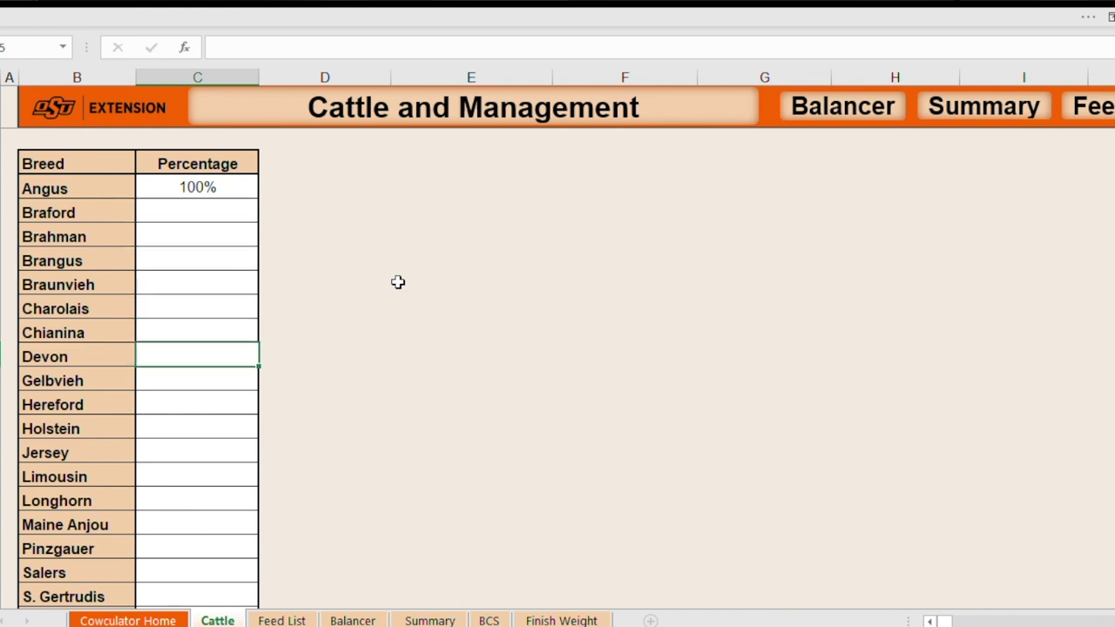
key(Down)
key(Down)
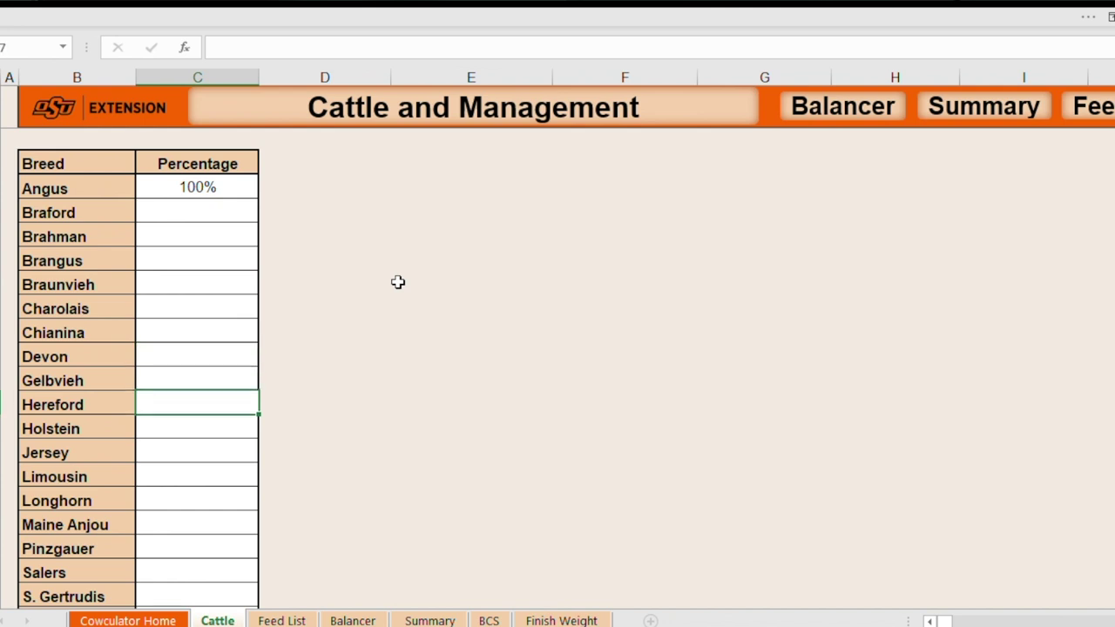
text(50)
key(Return)
Step: Set the Angus percentage to 50% in the breed table
key(Up)
key(Up)
key(Up)
key(Up)
key(Up)
key(Up)
key(Up)
key(Up)
key(Up)
key(Up)
text(50)
key(Return)
Step: Check the total percentage at the end of the breed table
key(Down)
key(Down)
key(Down)
key(Down)
key(Down)
key(Down)
key(Down)
key(Down)
key(Down)
key(Down)
key(Down)
key(Down)
key(Down)
key(Down)
key(Down)
key(Down)
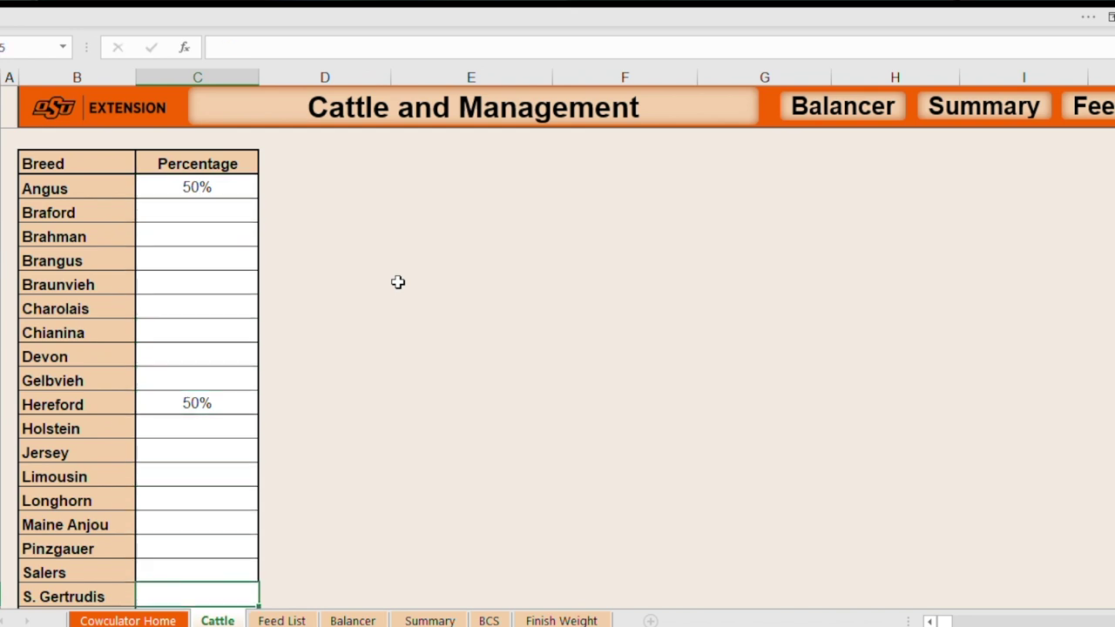
key(Down)
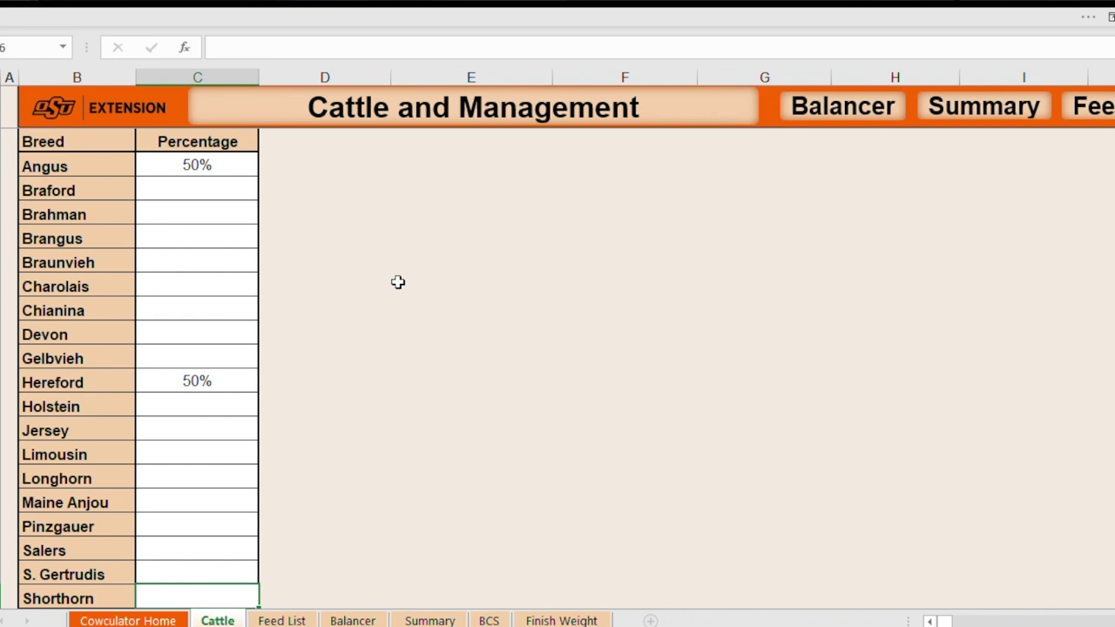
key(Down)
key(Down)
key(Down)
key(Down)
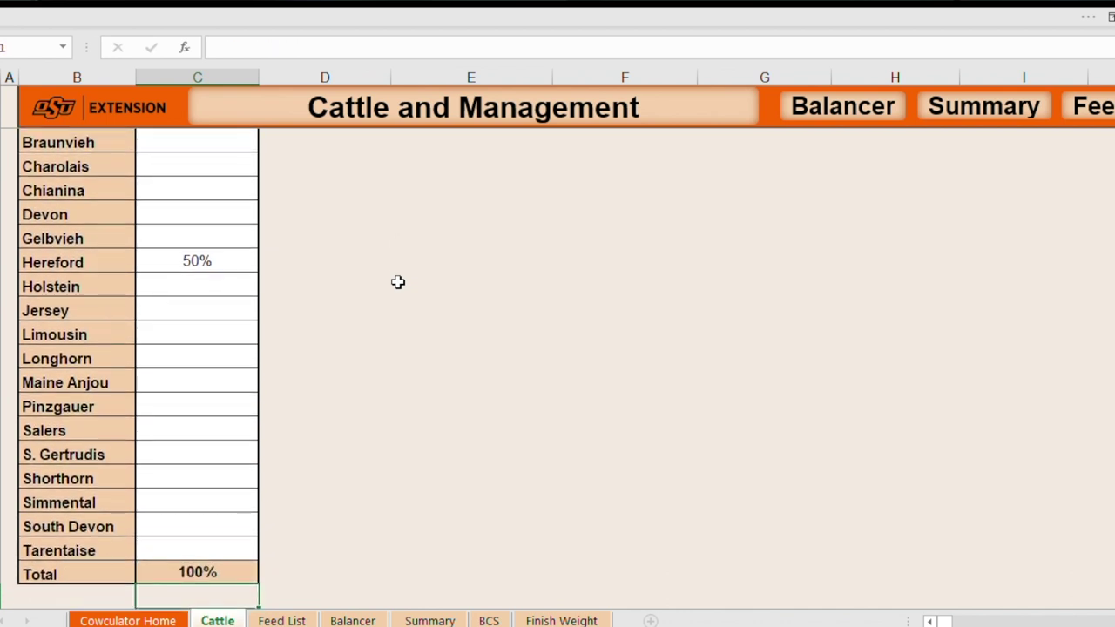
Step: Set the Angus percentage to 100% in the breed table
key(Up)
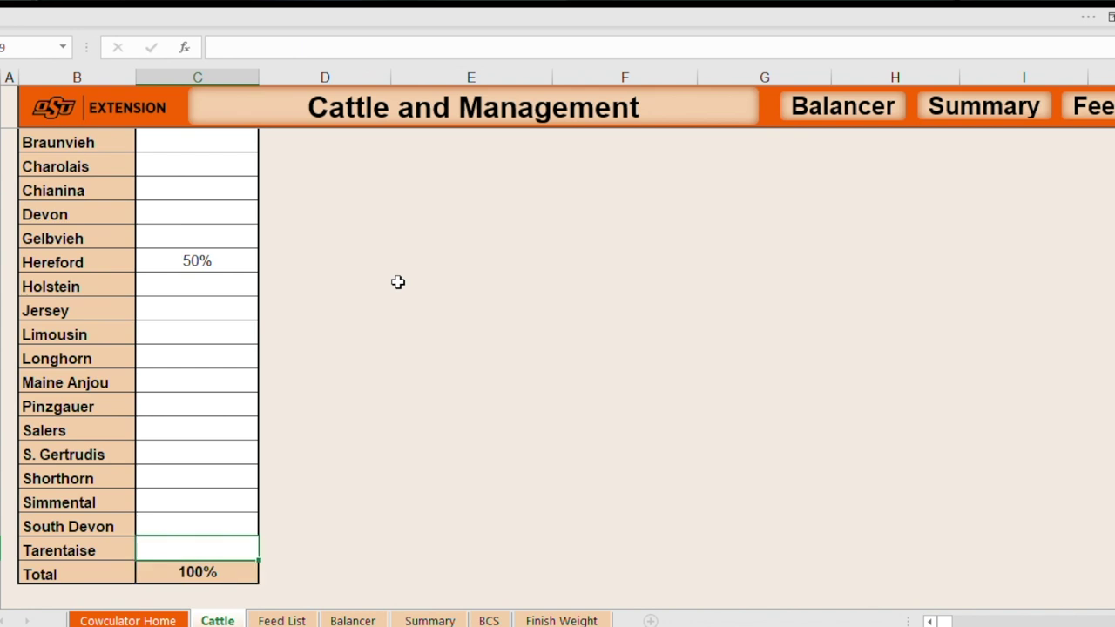
key(Down)
key(Up)
key(Up)
key(Up)
key(Up)
key(Up)
key(Up)
key(Up)
key(Up)
key(Up)
key(Up)
key(Up)
key(Up)
key(Up)
key(Up)
key(Up)
key(Up)
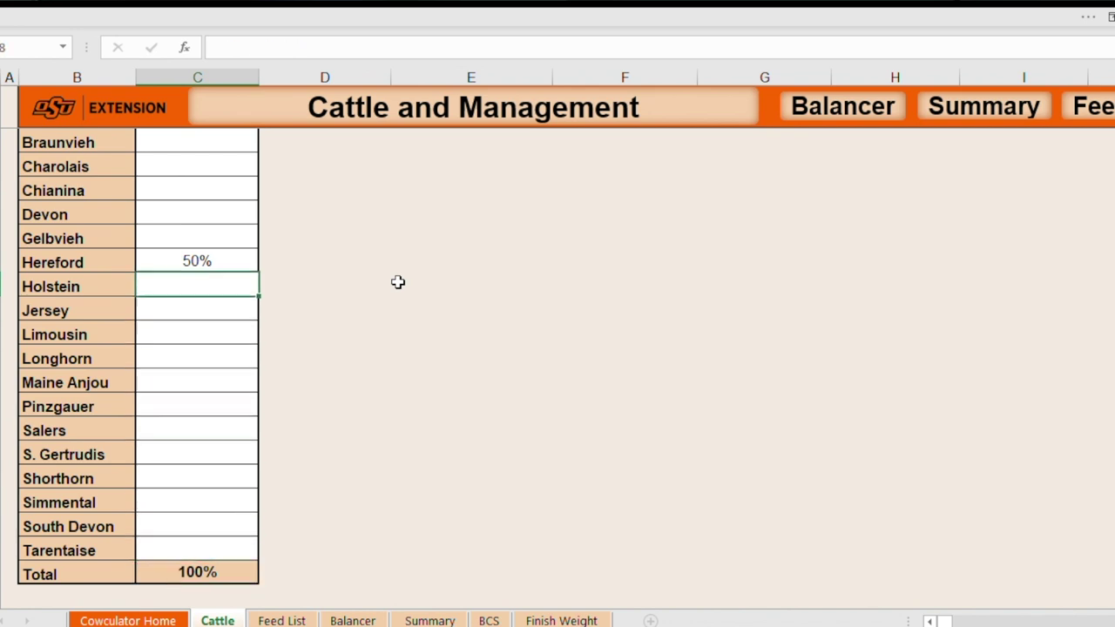
key(Up)
key(Up)
key(Up)
key(Up)
key(Up)
key(Up)
key(Up)
key(Up)
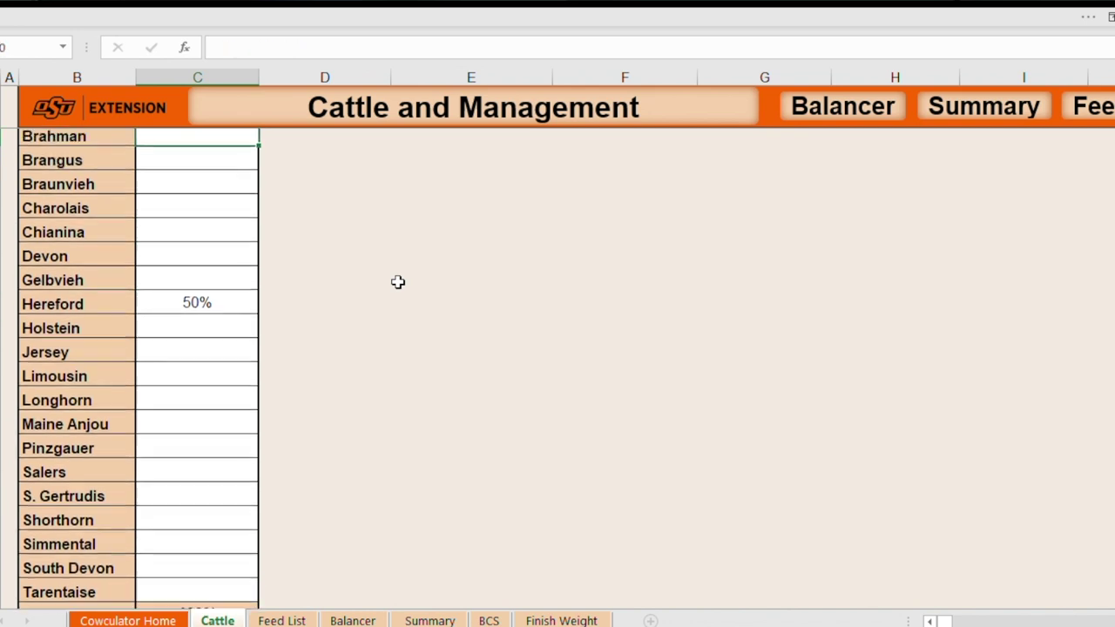
key(Down)
key(Down)
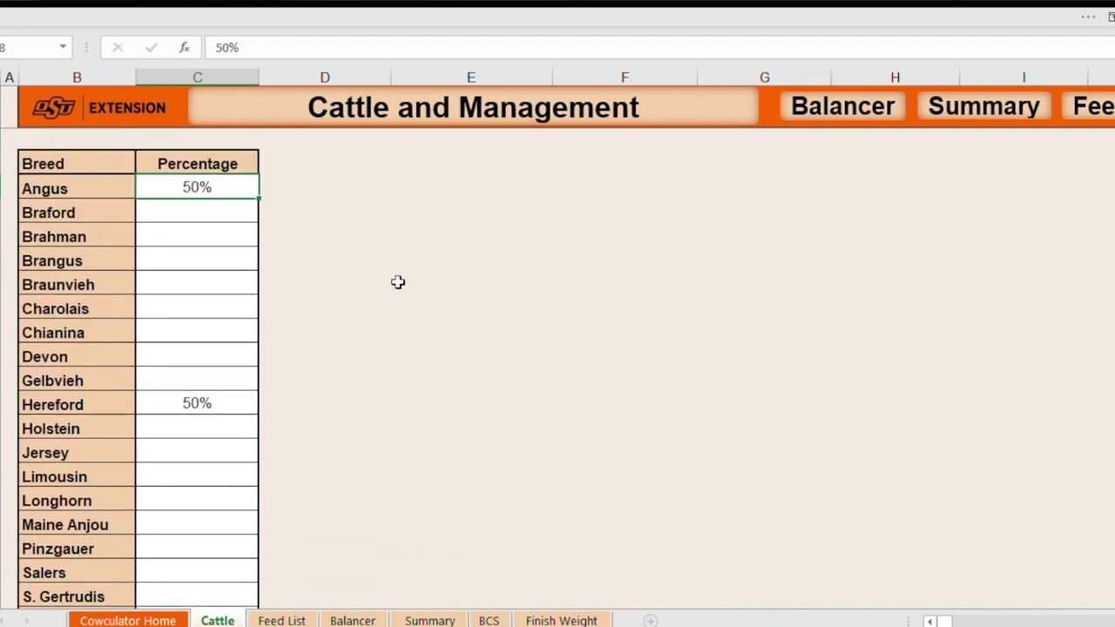
text(100)
key(Down)
Step: Clear the Hereford percentage in the breed table
key(Down)
key(Down)
key(Down)
key(Down)
key(Down)
key(Down)
key(Down)
key(Down)
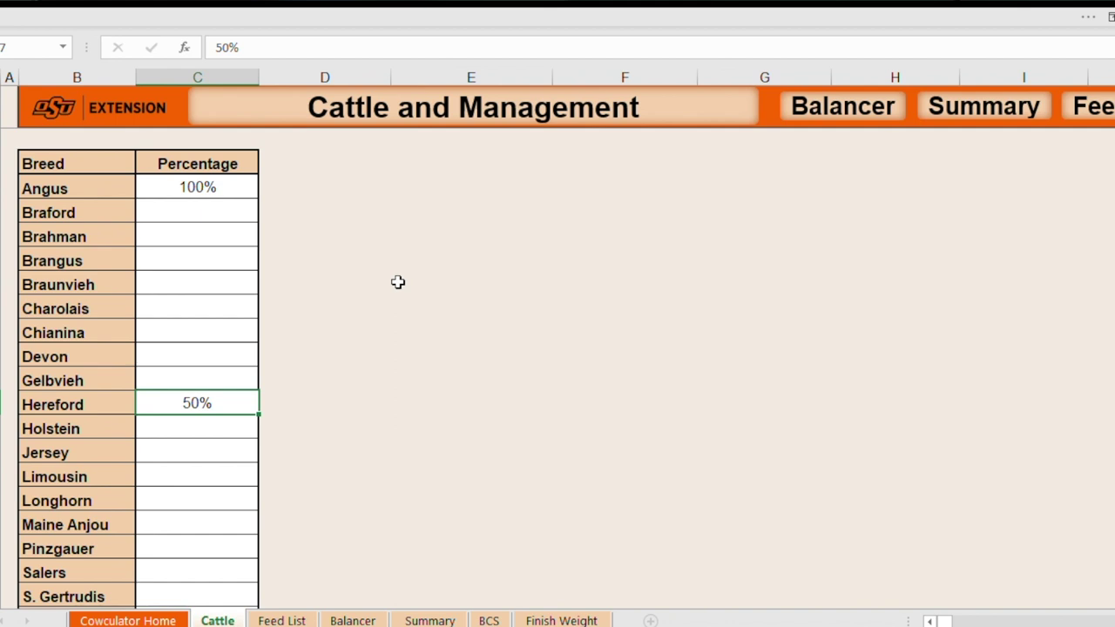
key(Delete)
Step: Open the Feed List sheet and go to the first feed under Grazed forages
click(281, 621)
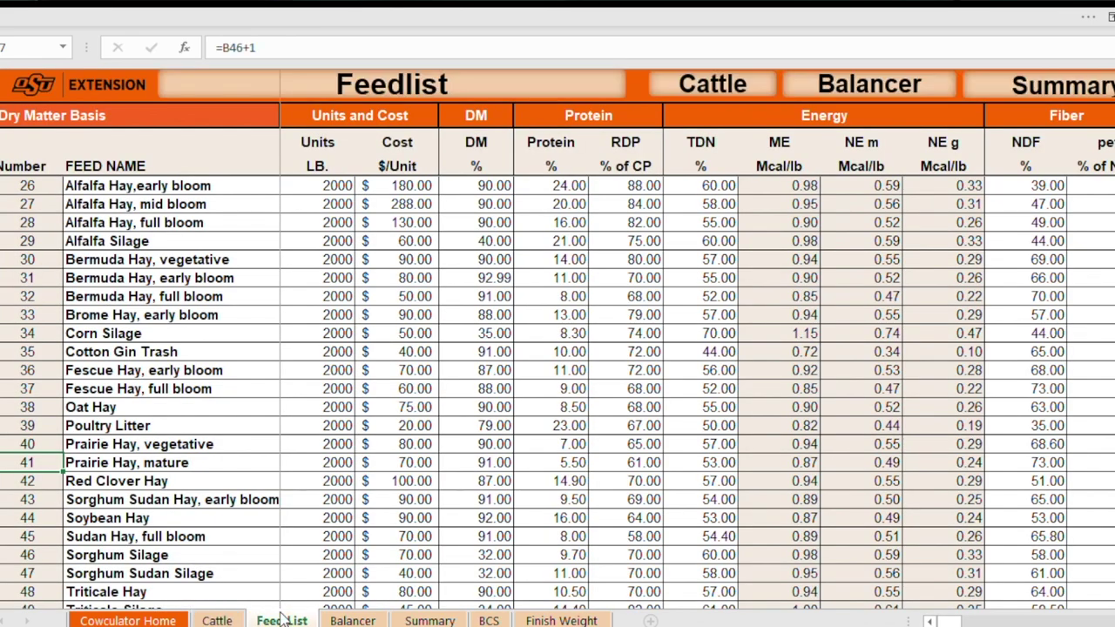
click(211, 186)
key(Up)
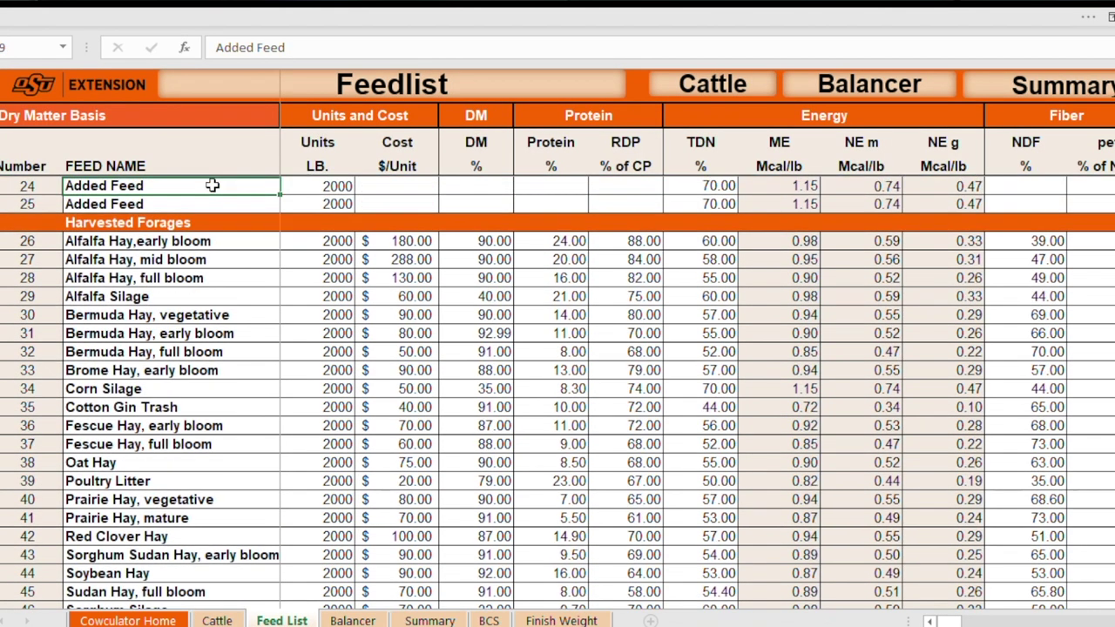
key(Up)
key(Up)
key(Up)
key(Up)
key(Up)
key(Up)
key(Up)
key(Up)
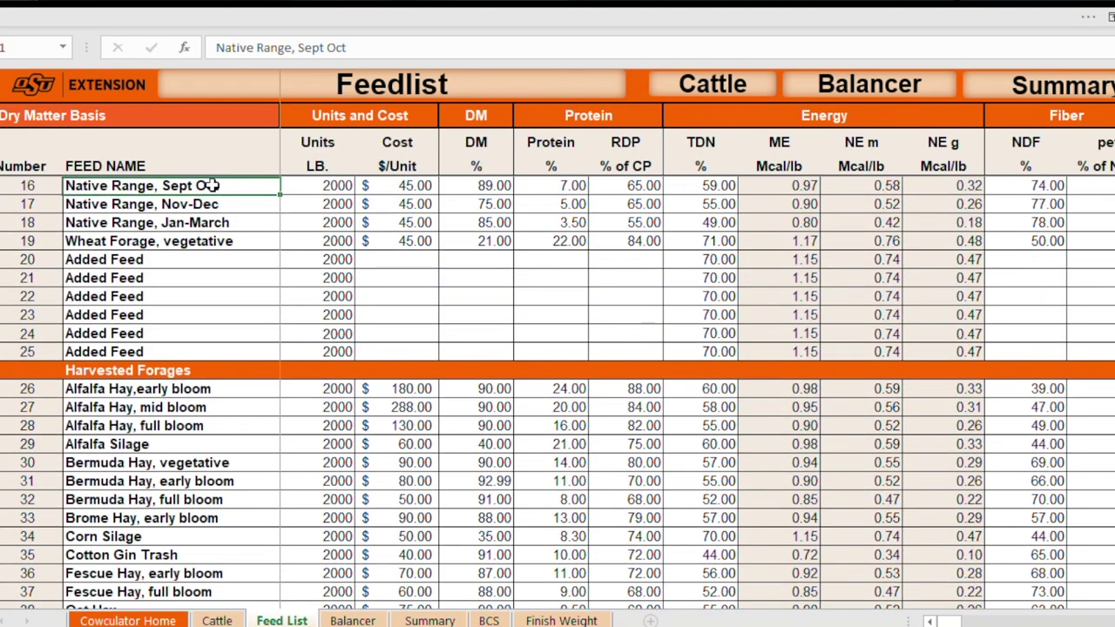
key(Up)
key(Up)
key(Up)
key(Up)
key(Up)
key(Up)
key(Up)
key(Up)
key(Up)
key(Up)
key(Up)
key(Up)
key(Up)
key(Up)
key(Up)
key(Up)
key(Up)
key(Up)
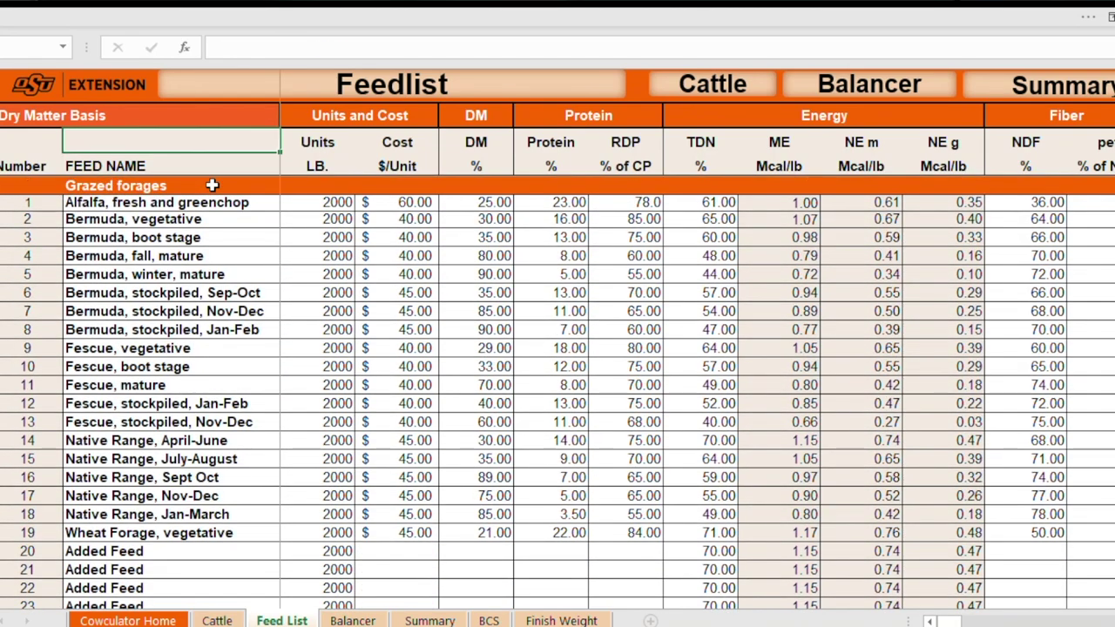
key(Down)
key(Down)
key(Down)
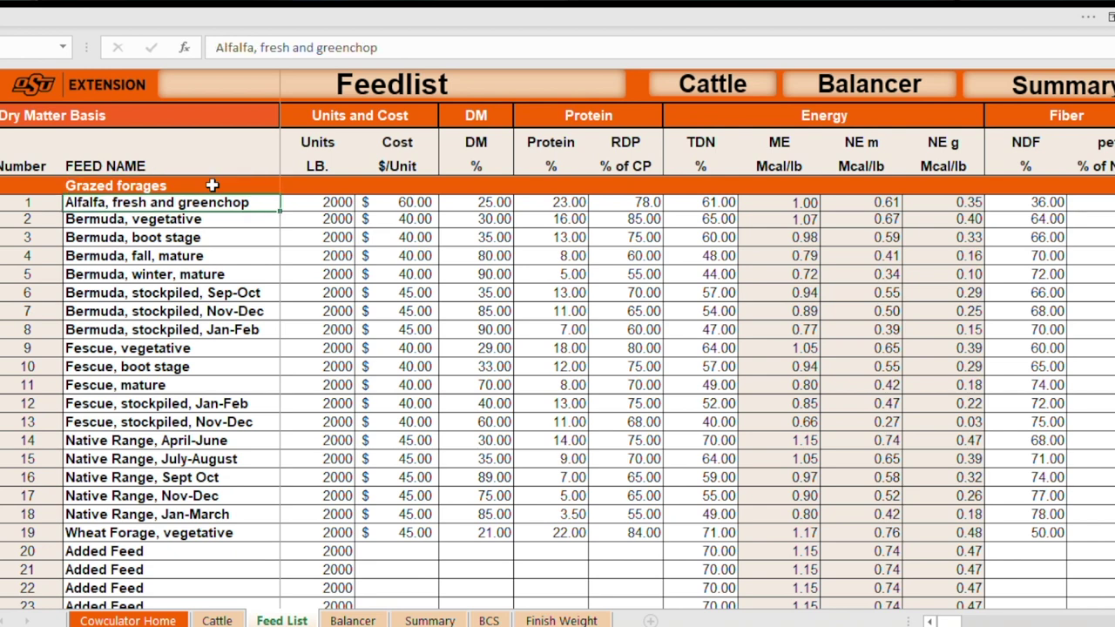
Step: Look through the Grazed forages section, from the first feed to the Added Feed rows
key(Down)
key(Down)
key(Down)
key(Down)
key(Down)
key(Down)
key(Down)
key(Down)
key(Down)
key(Down)
key(Down)
key(Down)
key(Down)
key(Down)
key(Down)
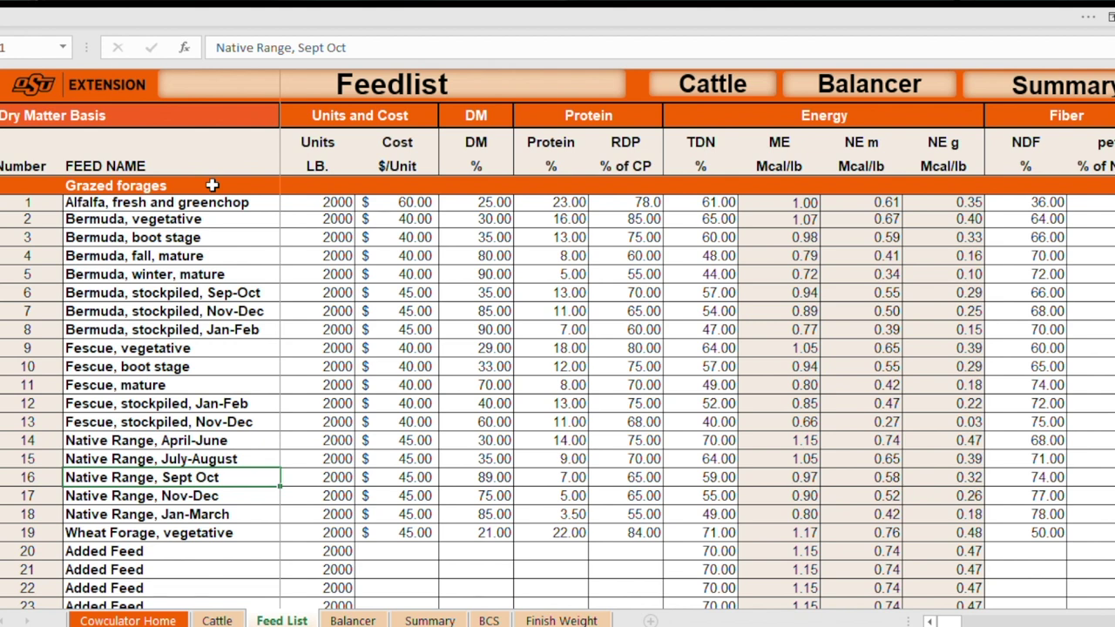
key(Down)
key(Up)
key(Up)
key(Up)
key(Up)
key(Up)
key(Up)
key(Up)
key(Up)
key(Up)
key(Up)
key(Up)
key(Up)
key(Up)
key(Down)
key(Down)
key(Down)
key(Down)
key(Down)
key(Down)
key(Down)
key(Down)
key(Down)
key(Down)
key(Down)
key(Down)
key(Down)
key(Down)
key(Down)
key(Down)
key(Down)
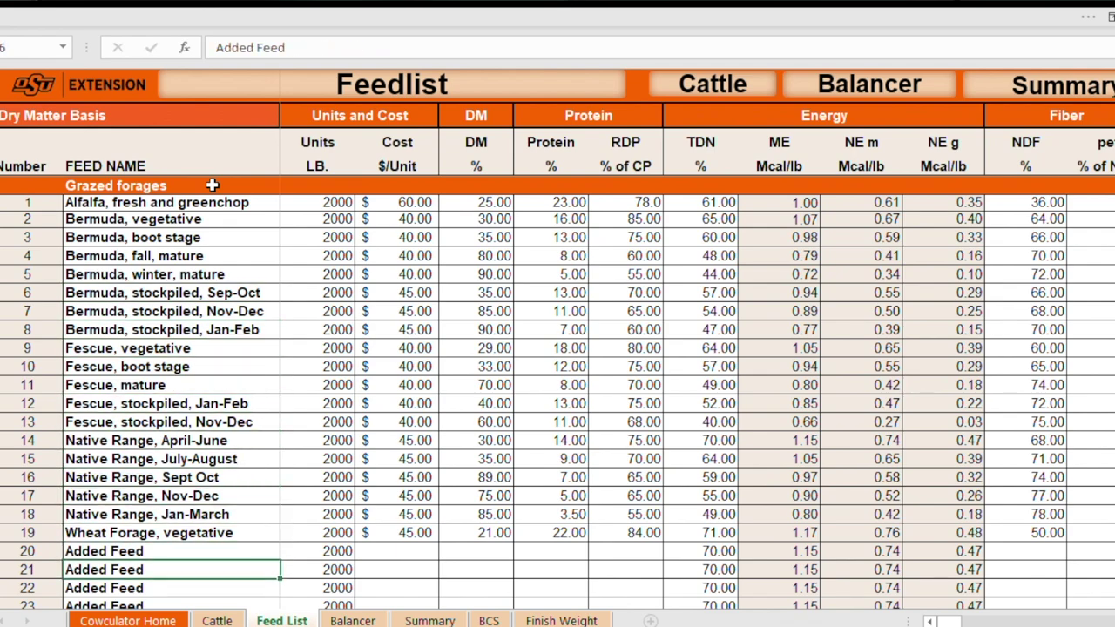
Step: Look through the Harvested Forages section of the feed list, down to Wheat Straw
key(Down)
key(Down)
key(Down)
key(Down)
key(Down)
key(Down)
key(Down)
key(Down)
key(Down)
key(Down)
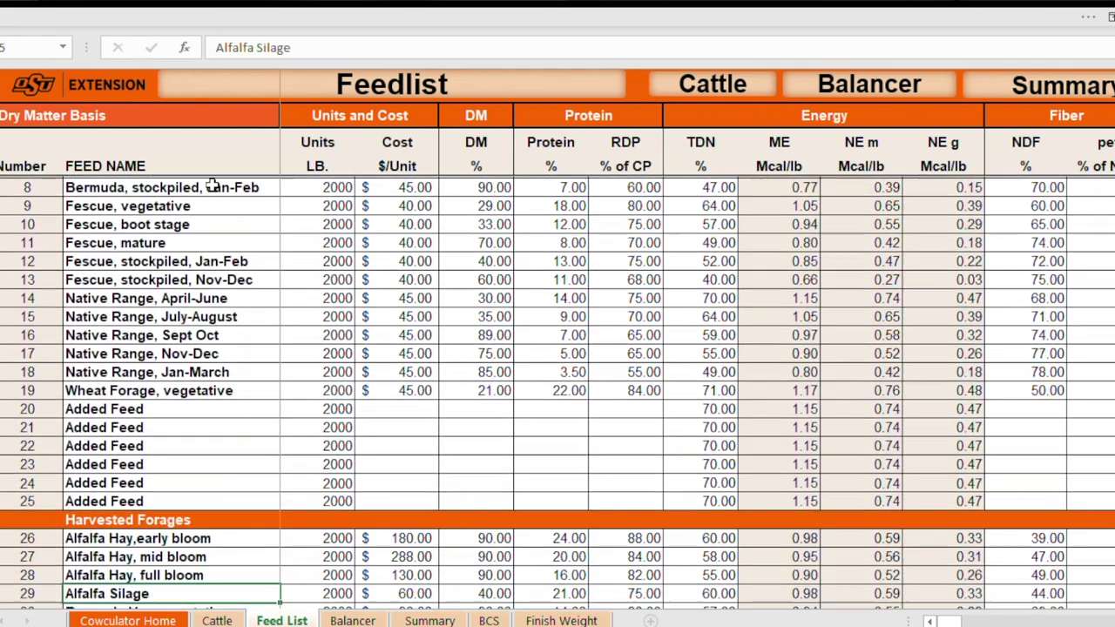
key(Down)
key(Down)
key(Down)
key(Down)
key(Down)
key(Down)
key(Down)
key(Down)
key(Down)
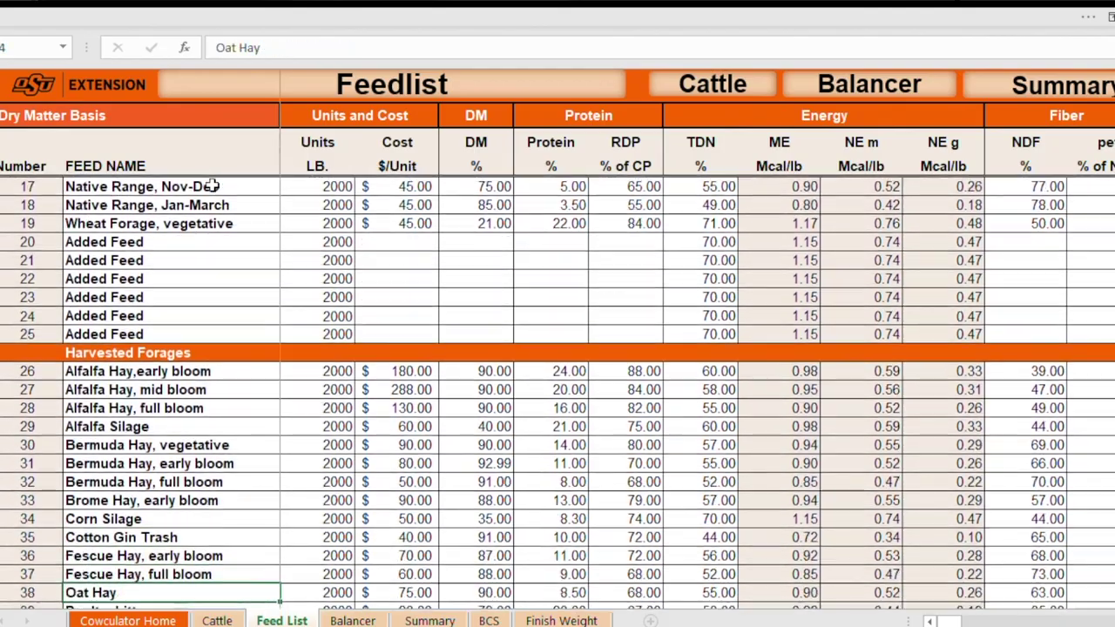
key(Down)
key(Down)
key(Down)
key(Down)
key(Down)
key(Down)
key(Down)
key(Down)
key(Down)
key(Down)
key(Down)
key(Down)
key(Down)
key(Down)
key(Down)
key(Down)
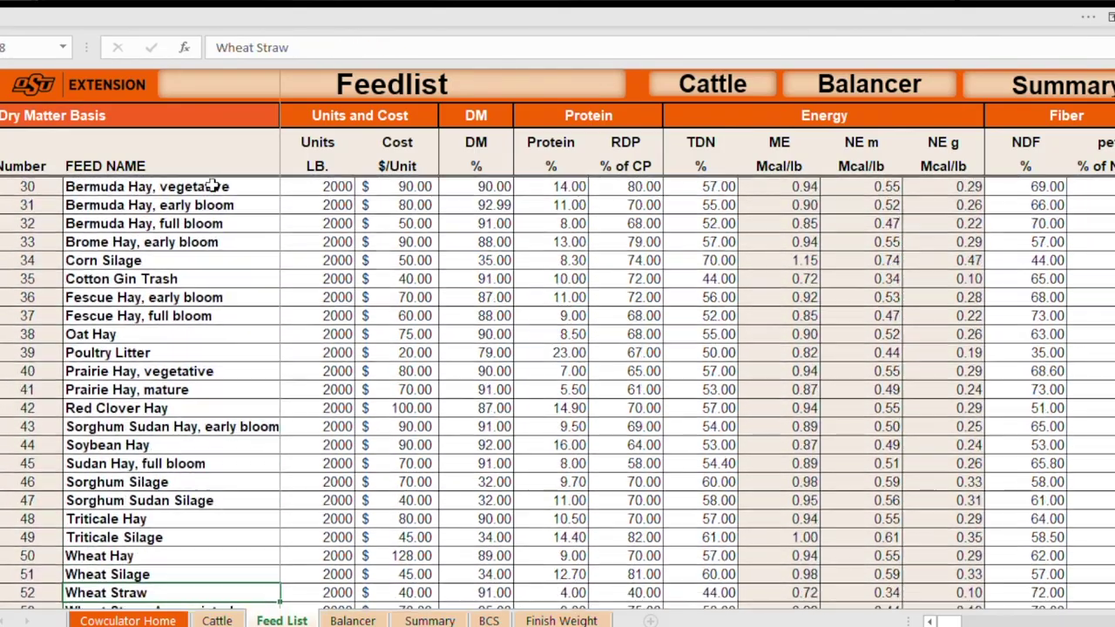
Step: Look through the rest of Harvested Forages and the whole Concentrates section, down to the first Commercial Feeds
key(Down)
key(Down)
key(Down)
key(Down)
key(Down)
key(Down)
key(Down)
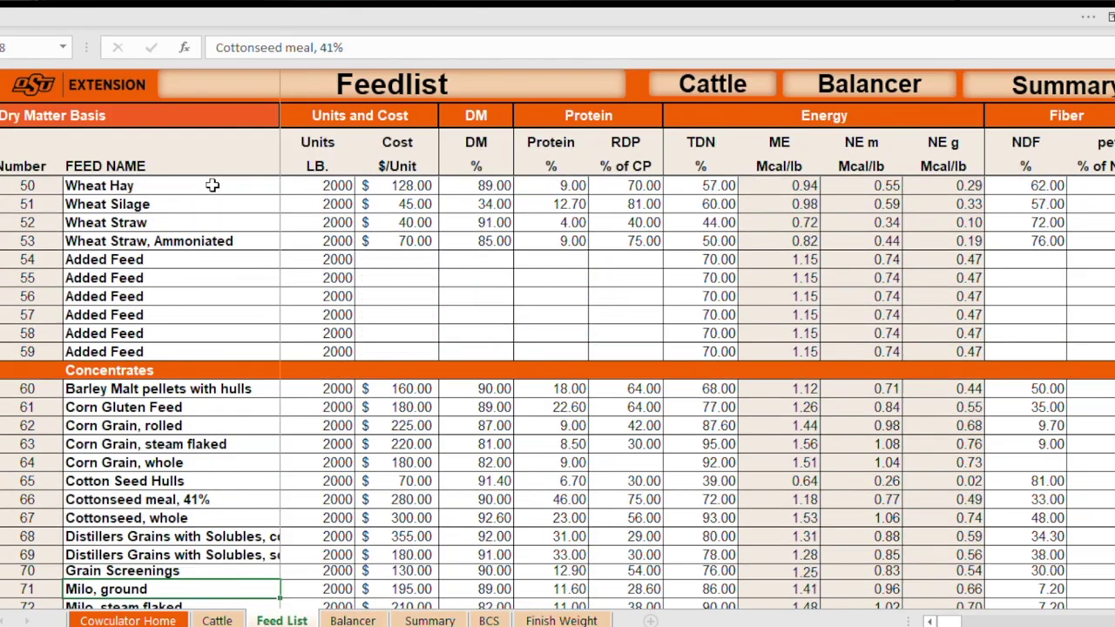
key(Down)
key(Down)
key(Down)
key(Down)
key(Down)
key(Down)
key(Down)
key(Down)
key(Down)
key(Down)
key(Down)
key(Down)
key(Down)
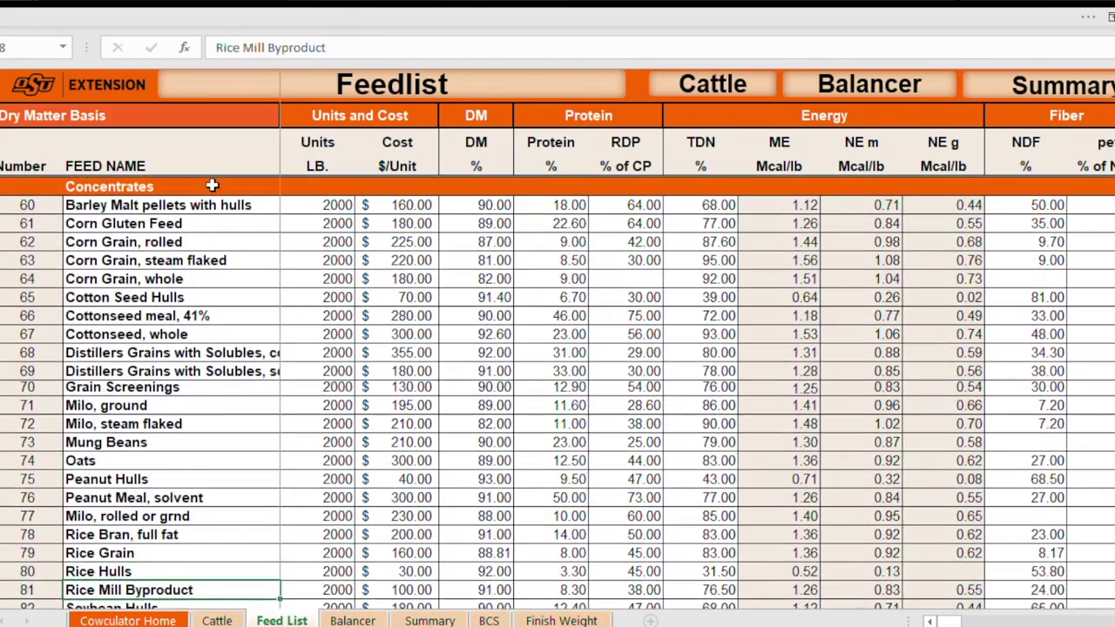
key(Down)
key(Down)
key(Down)
key(Down)
key(Down)
key(Down)
key(Down)
key(Down)
key(Down)
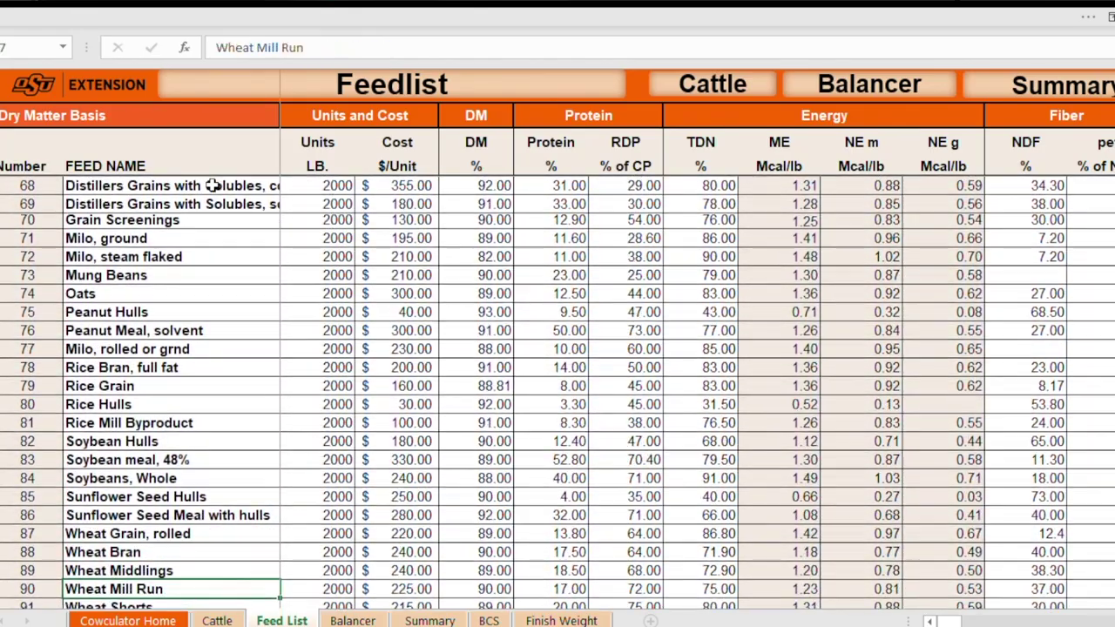
key(Down)
key(Down)
key(Down)
key(Down)
key(Down)
key(Down)
key(Down)
key(Down)
key(Down)
key(Down)
key(Down)
key(Down)
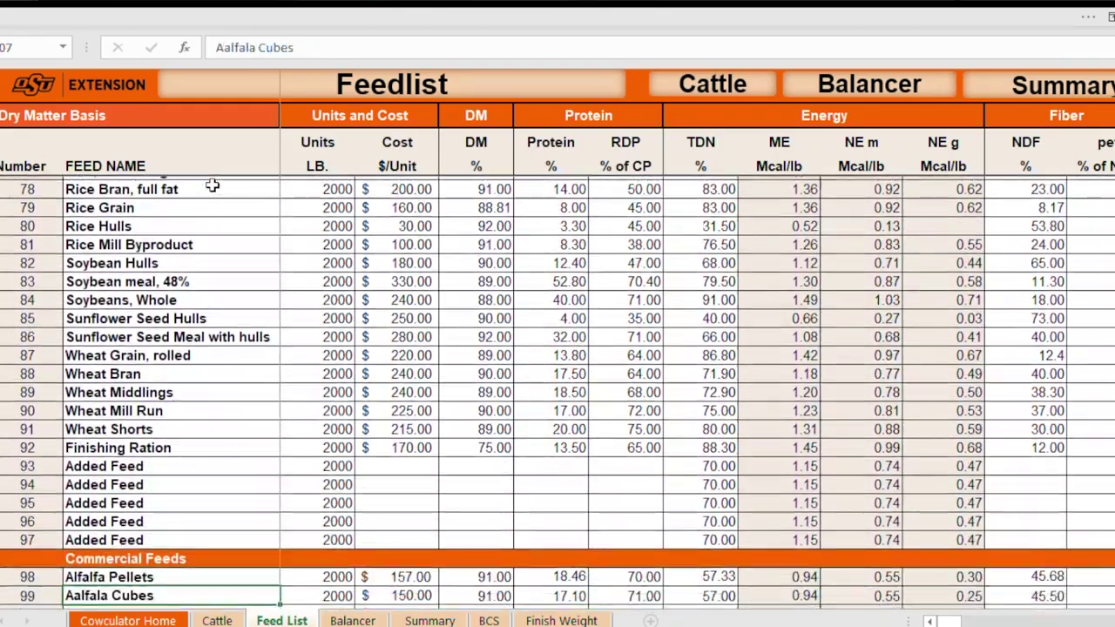
Step: Look through the Commercial Feeds section and on into the first Mineral and Vitamins entries, down to Copper Sulfate
key(Down)
key(Down)
key(Down)
key(Down)
key(Down)
key(Down)
key(Down)
key(Down)
key(Down)
key(Down)
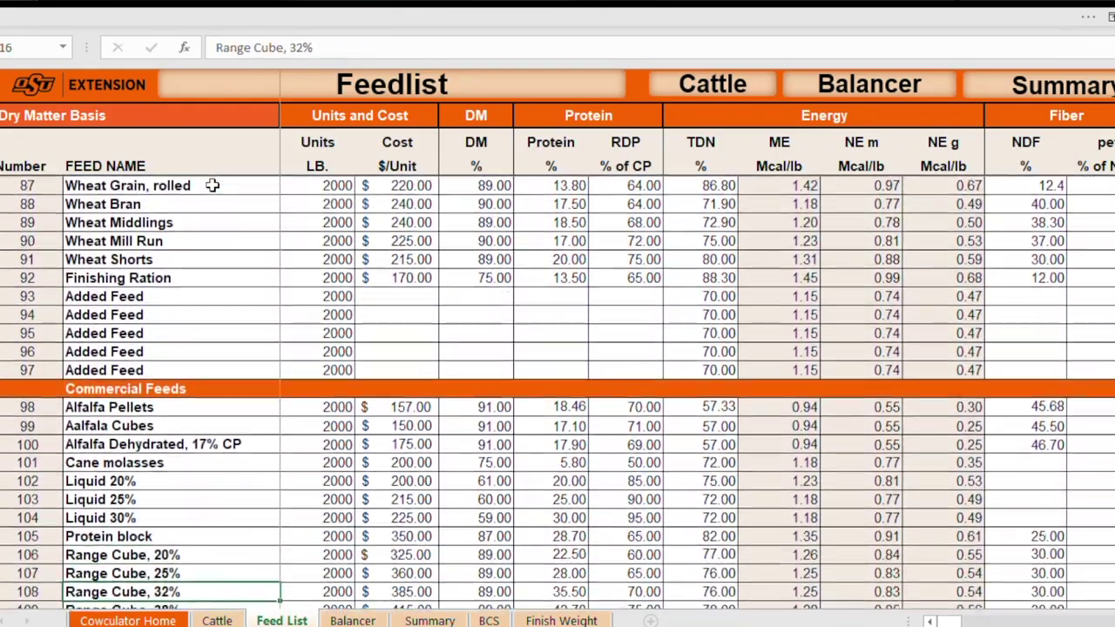
key(Down)
key(Down)
key(Down)
key(Down)
key(Down)
key(Down)
key(Down)
key(Down)
key(Down)
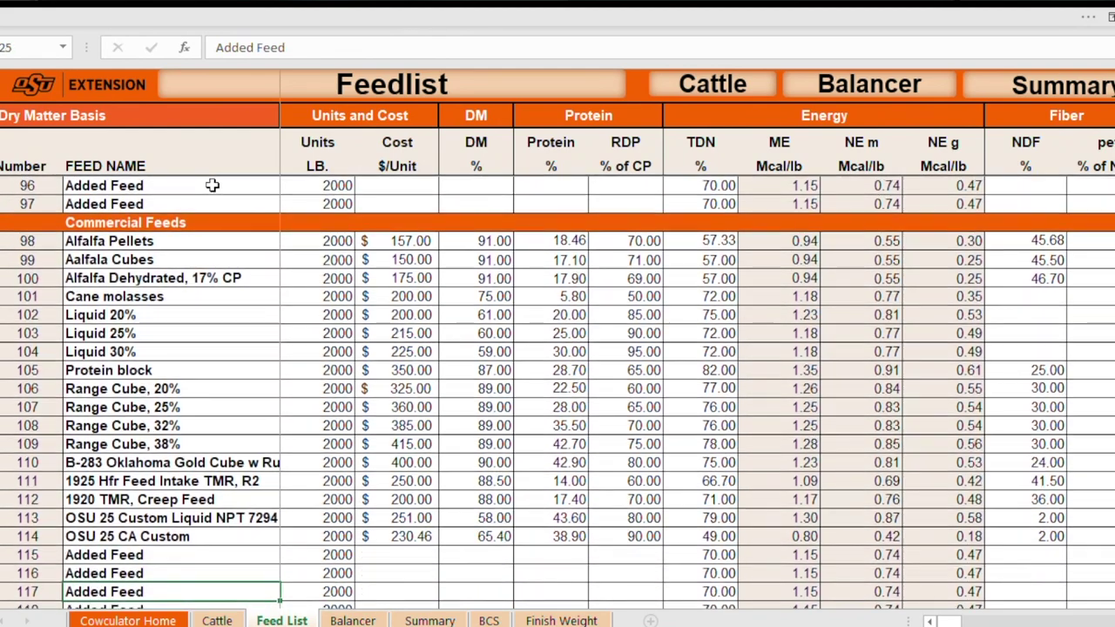
key(Down)
key(Down)
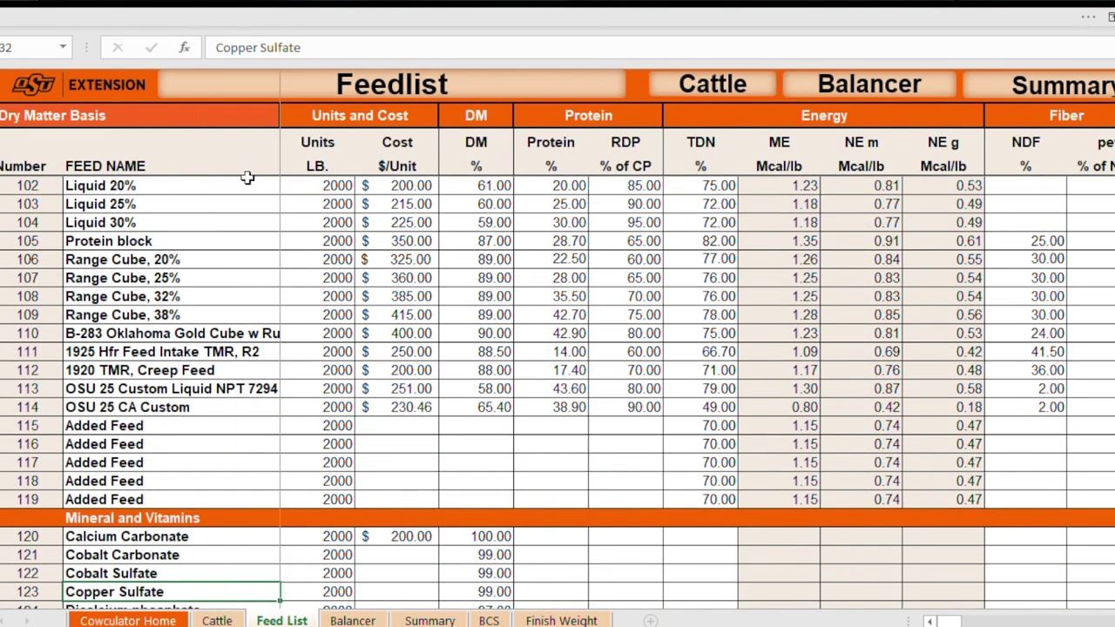
Step: Examine the Liquid 20% feed's unit weight, cost per unit, dry matter and protein values
click(407, 188)
click(332, 184)
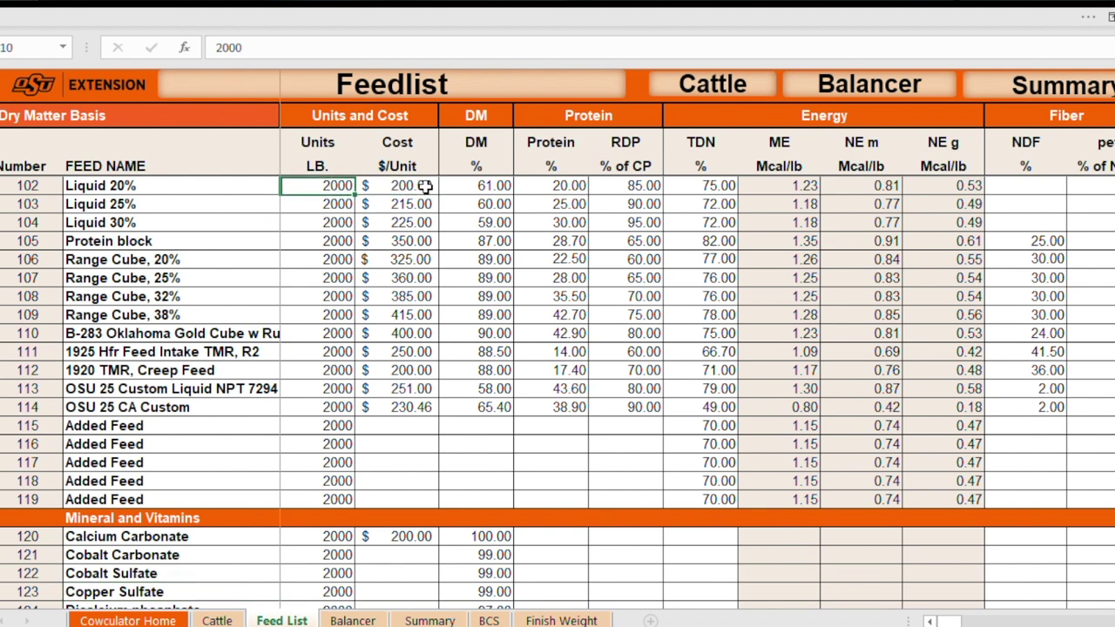
click(328, 203)
click(335, 185)
click(394, 187)
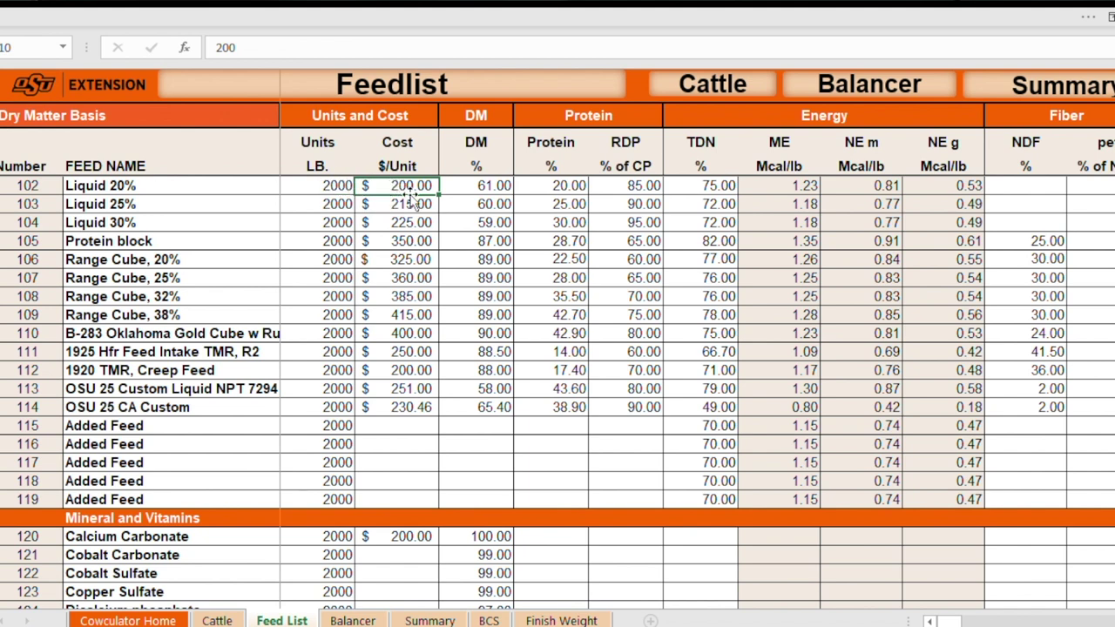
click(478, 187)
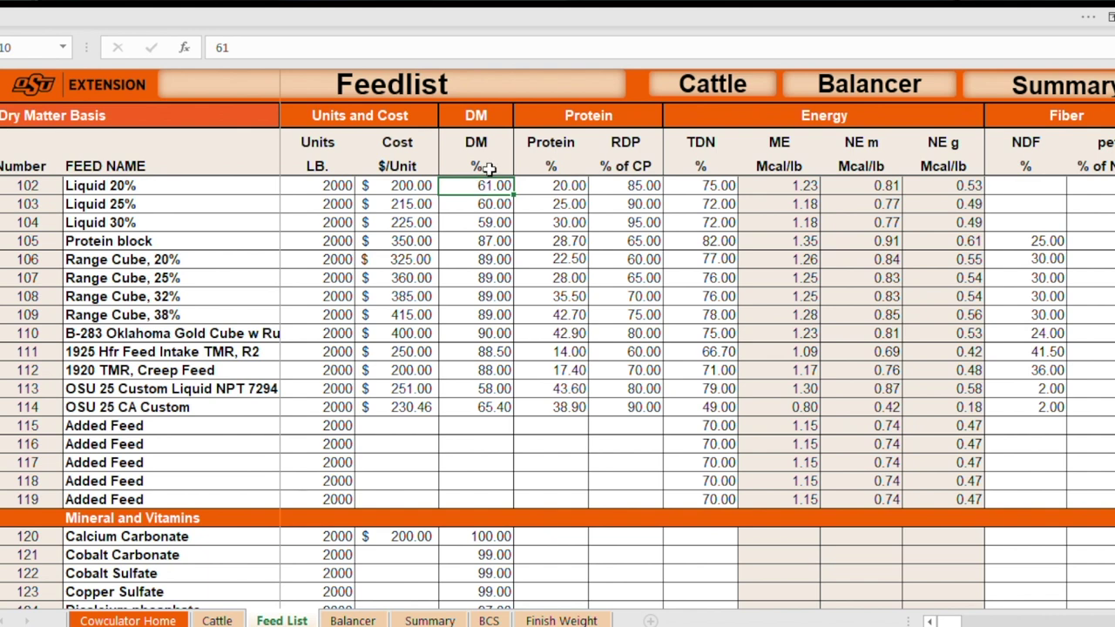
click(553, 187)
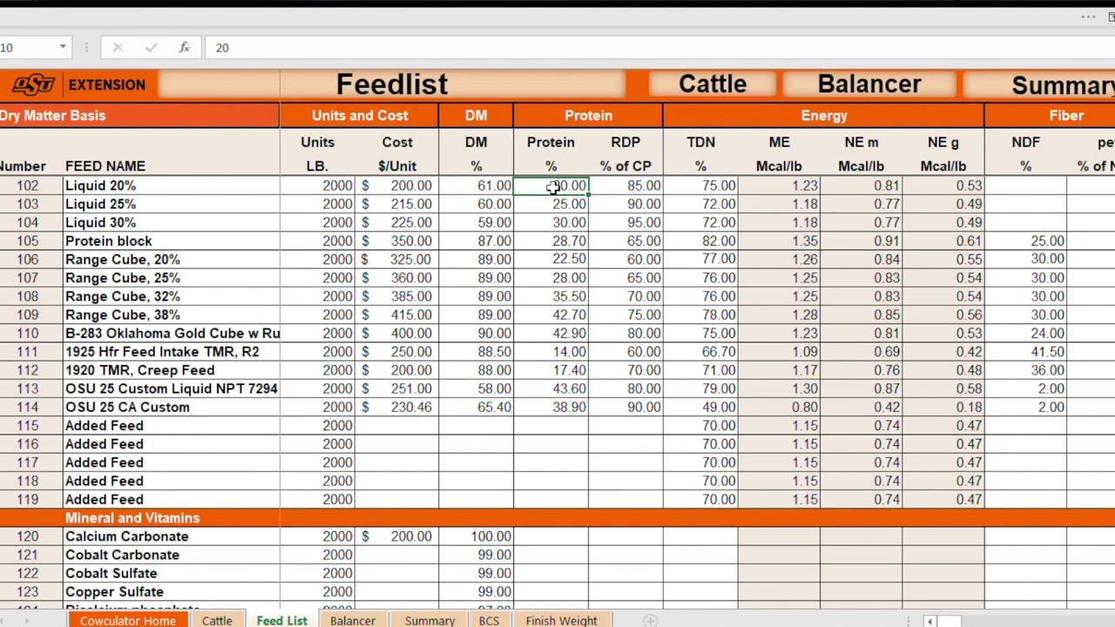
Step: Examine the Liquid 20% feed's TDN, ME, NE m and NE g values, and the TDN of Liquid 25%
click(710, 186)
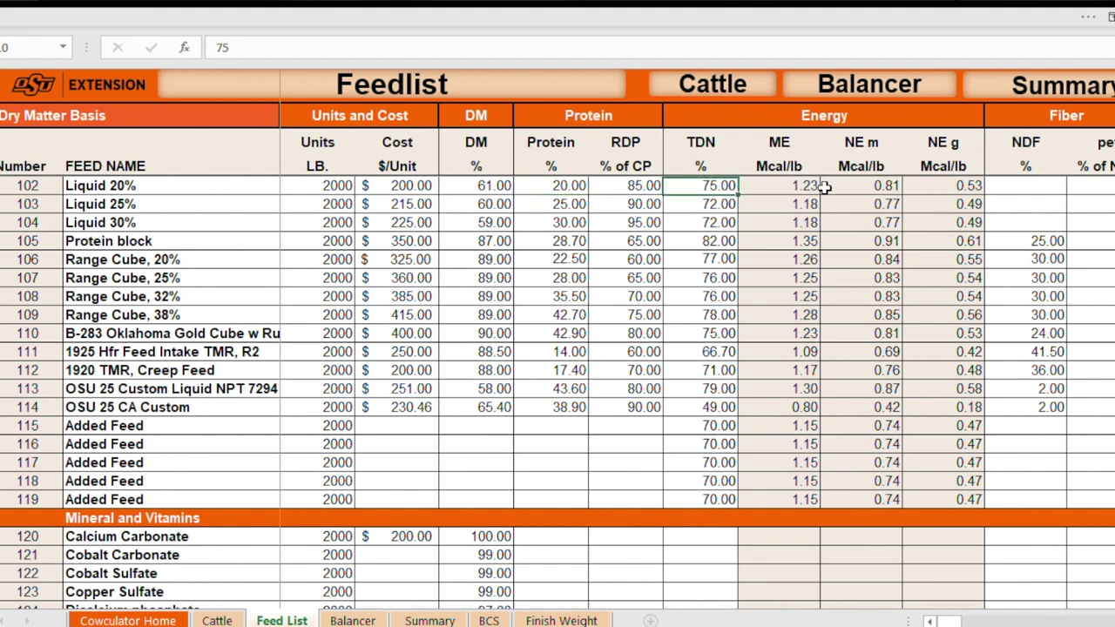
click(789, 185)
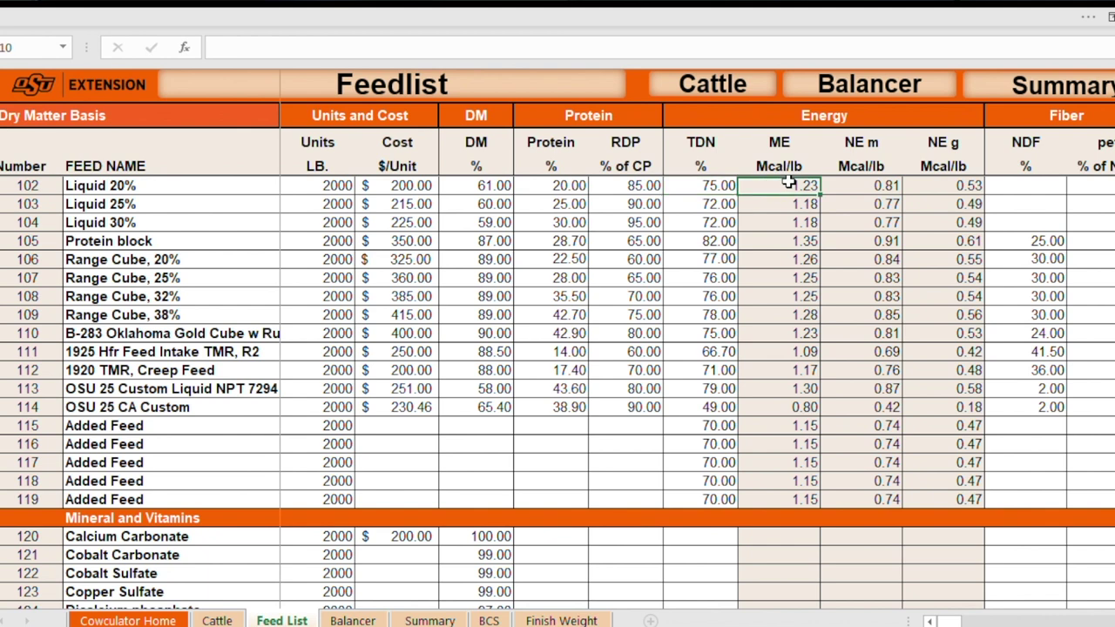
key(Right)
key(Right)
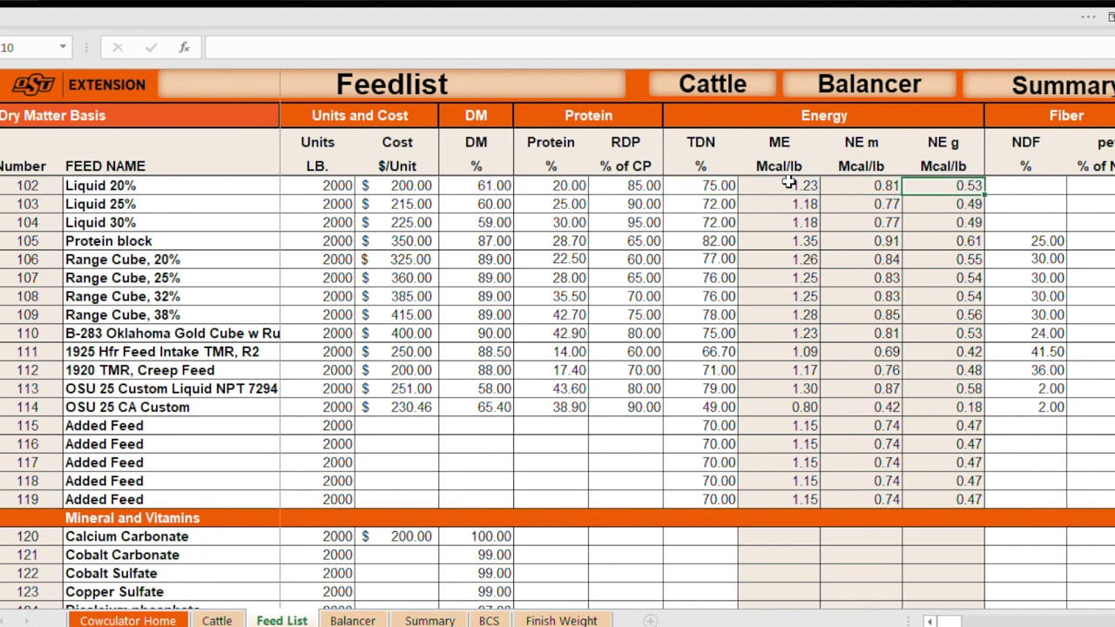
key(Left)
key(Left)
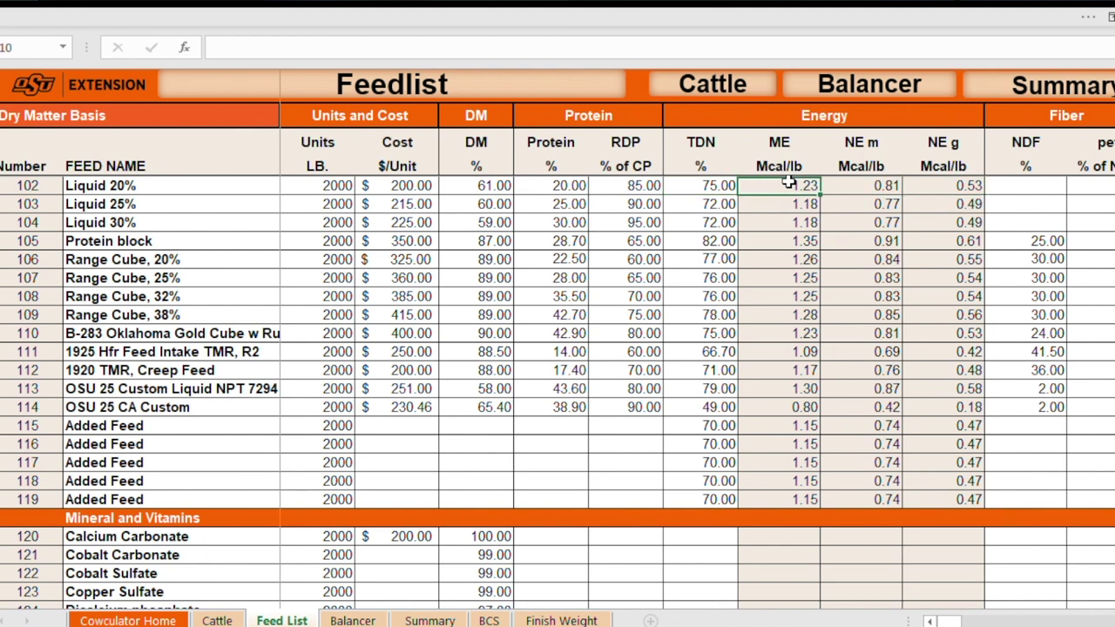
key(Right)
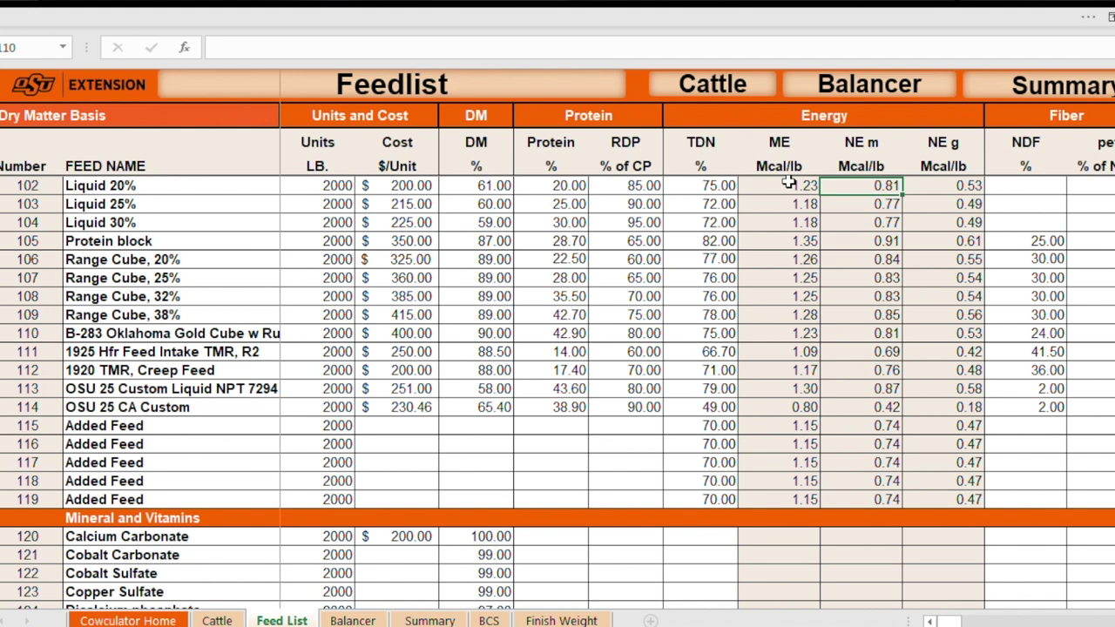
key(Left)
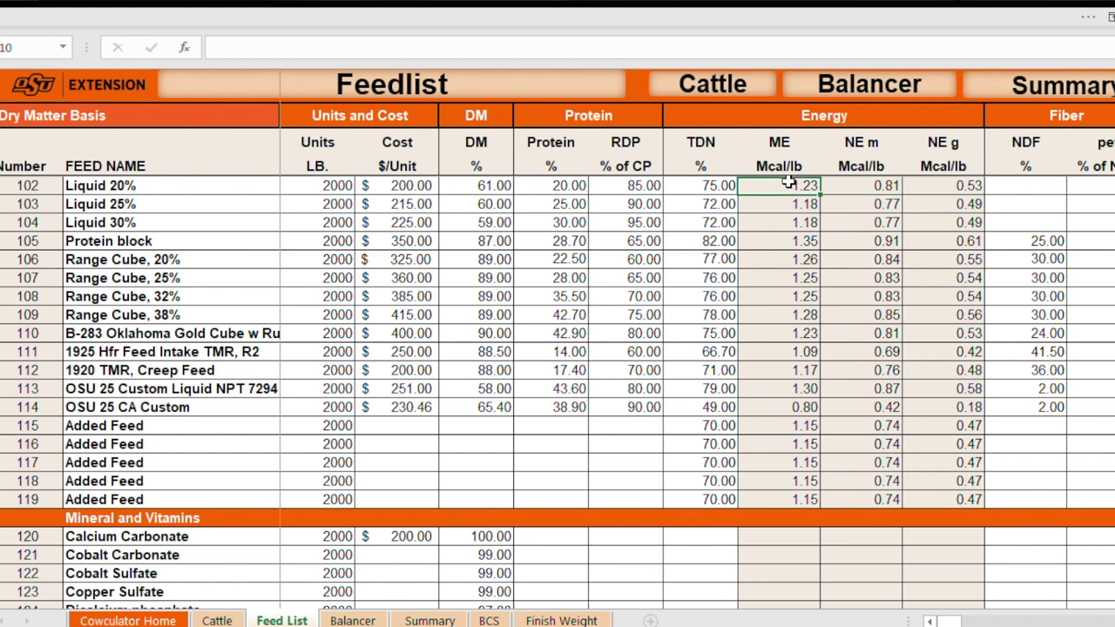
key(Left)
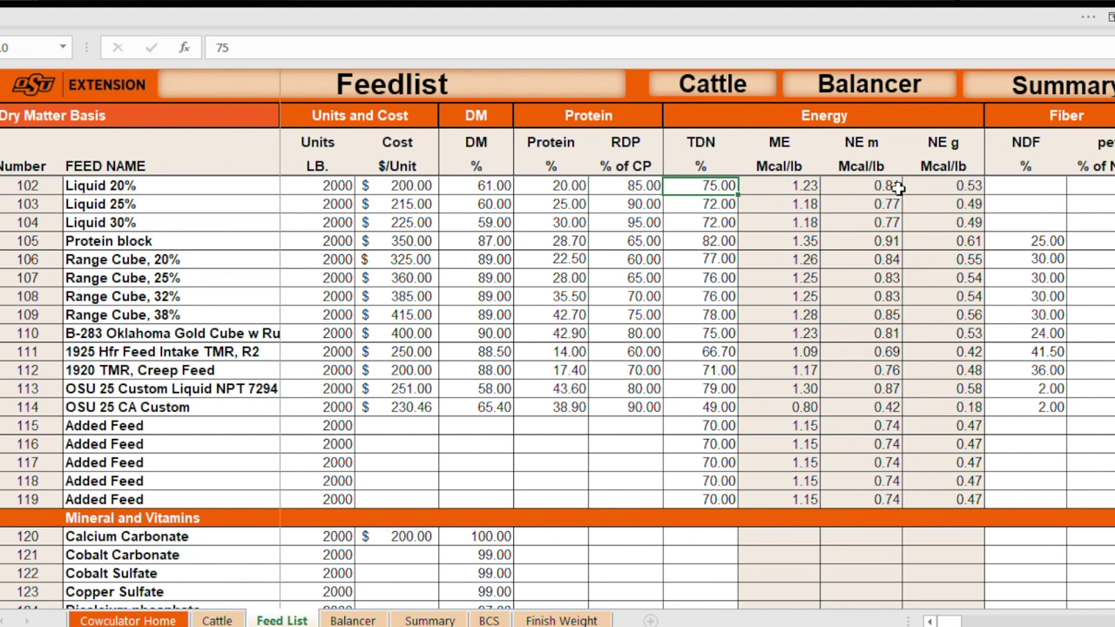
click(711, 204)
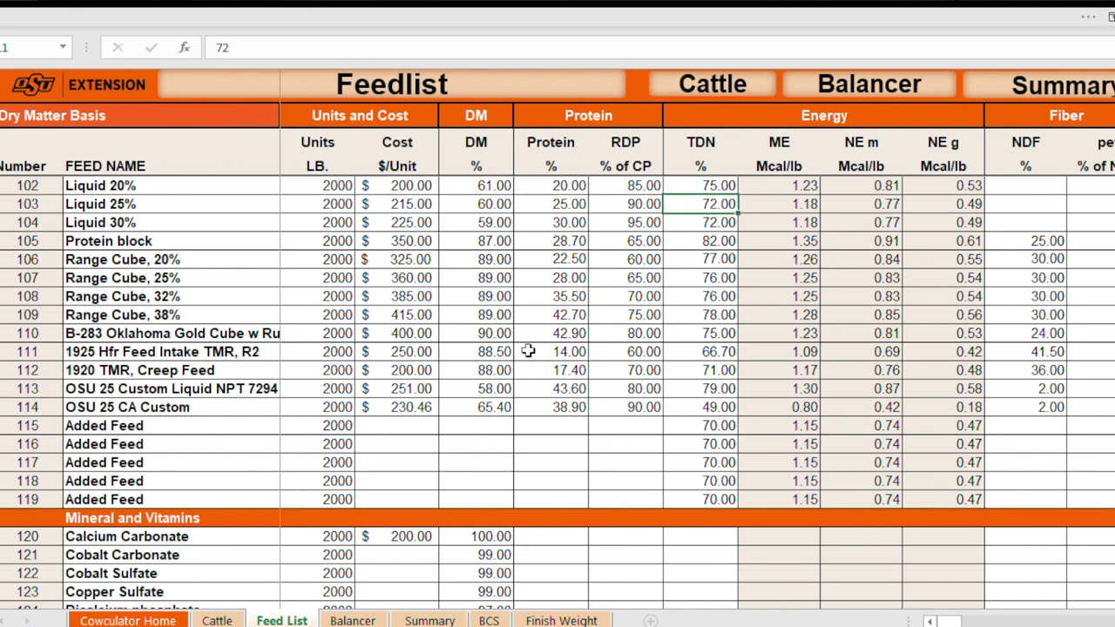
Step: On the Balancer sheet, choose Harvested Forages as the first feed category and Prairie Hay, mature as its feed
click(349, 616)
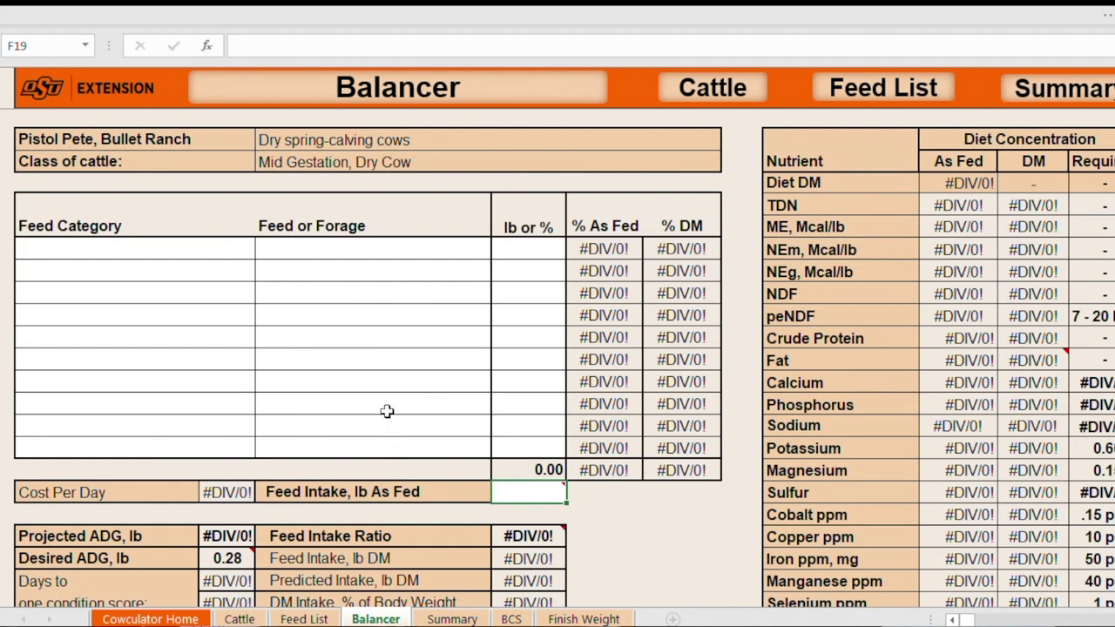
click(218, 248)
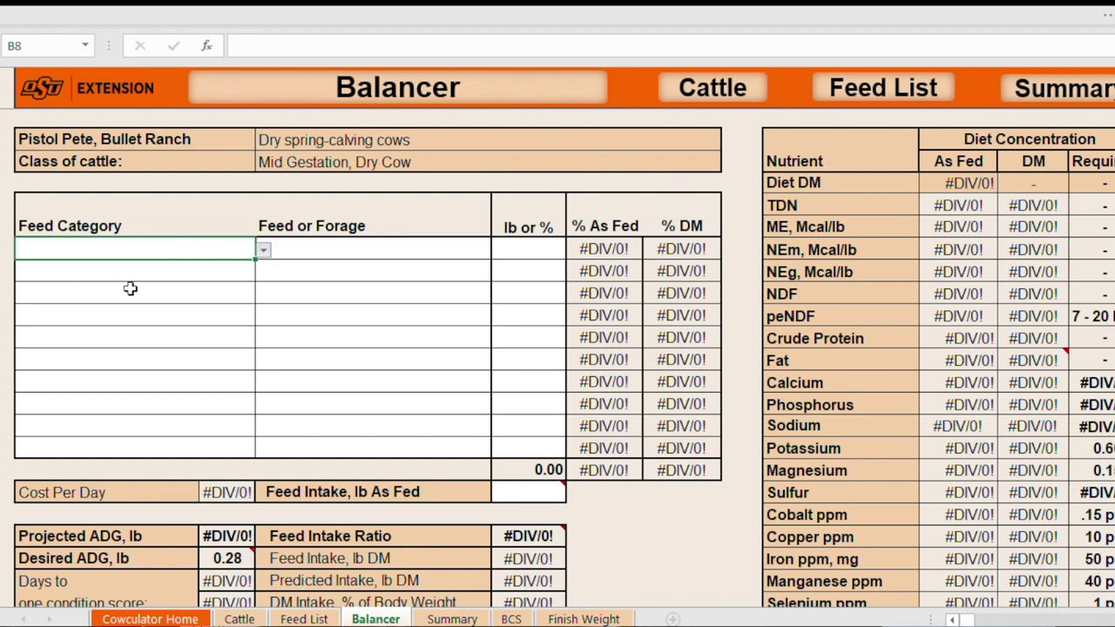
text(Harvested Forages)
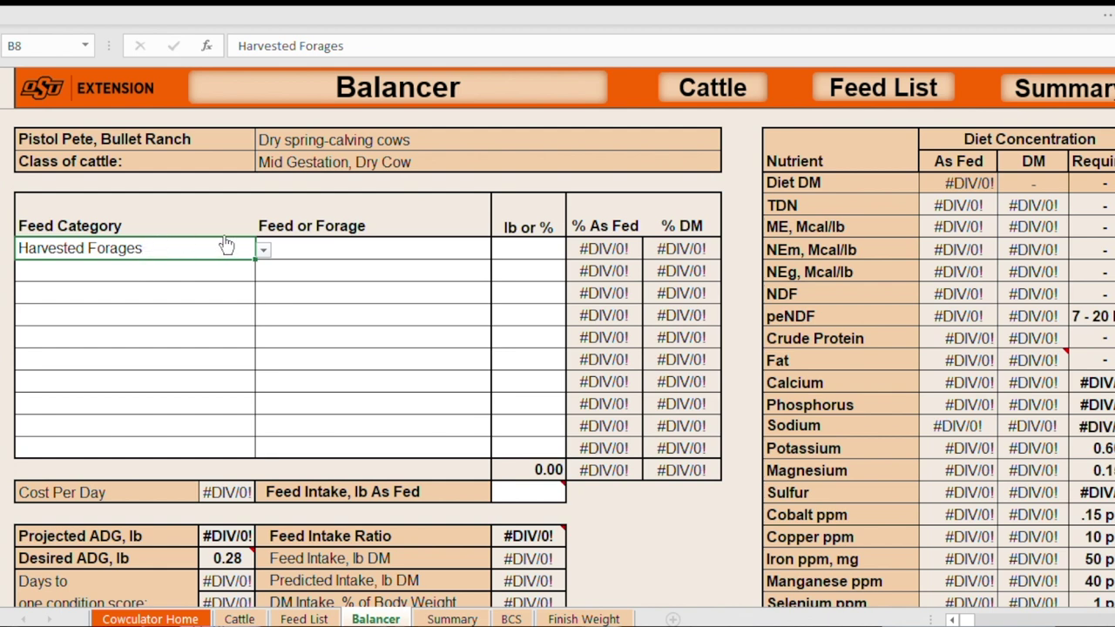
click(416, 251)
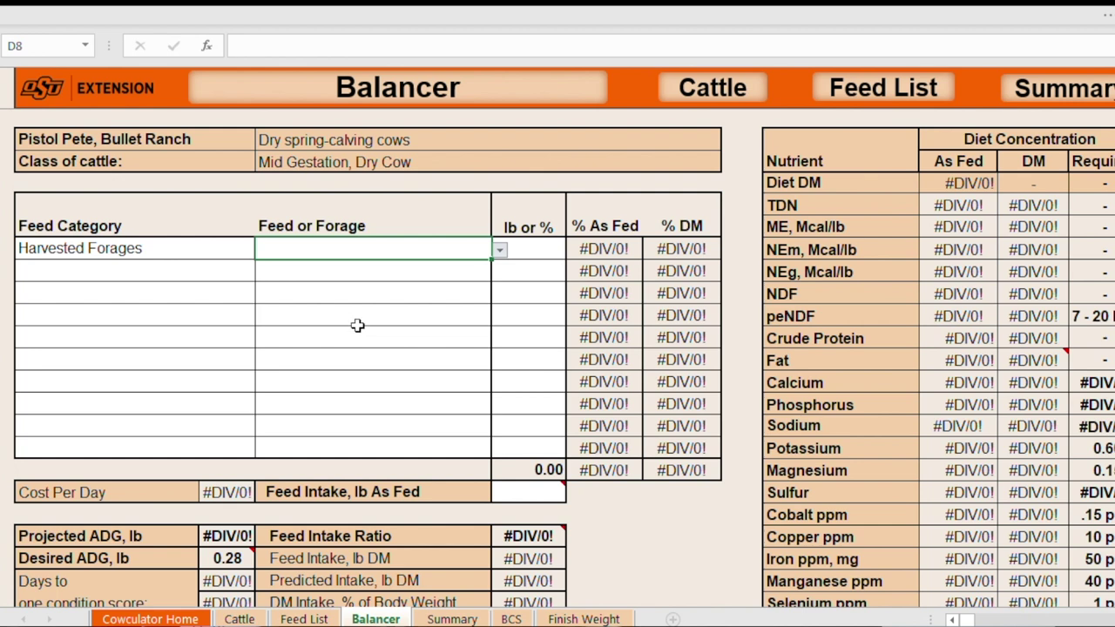
text(Prairie Hay, mature)
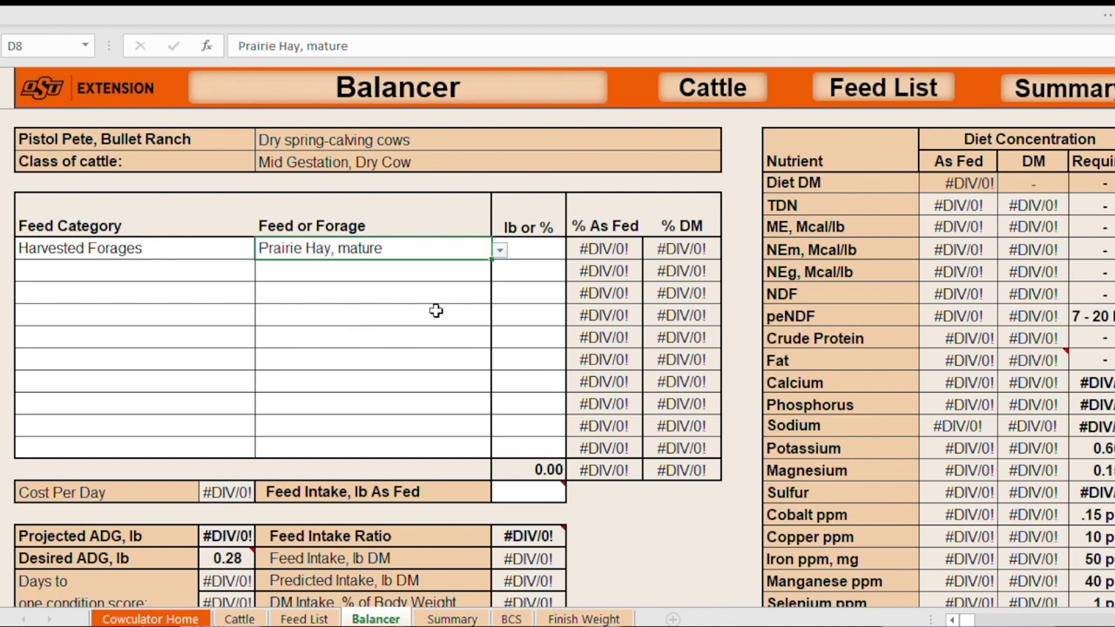
Step: Enter 20 as the lb or % amount for Prairie Hay, mature
click(527, 248)
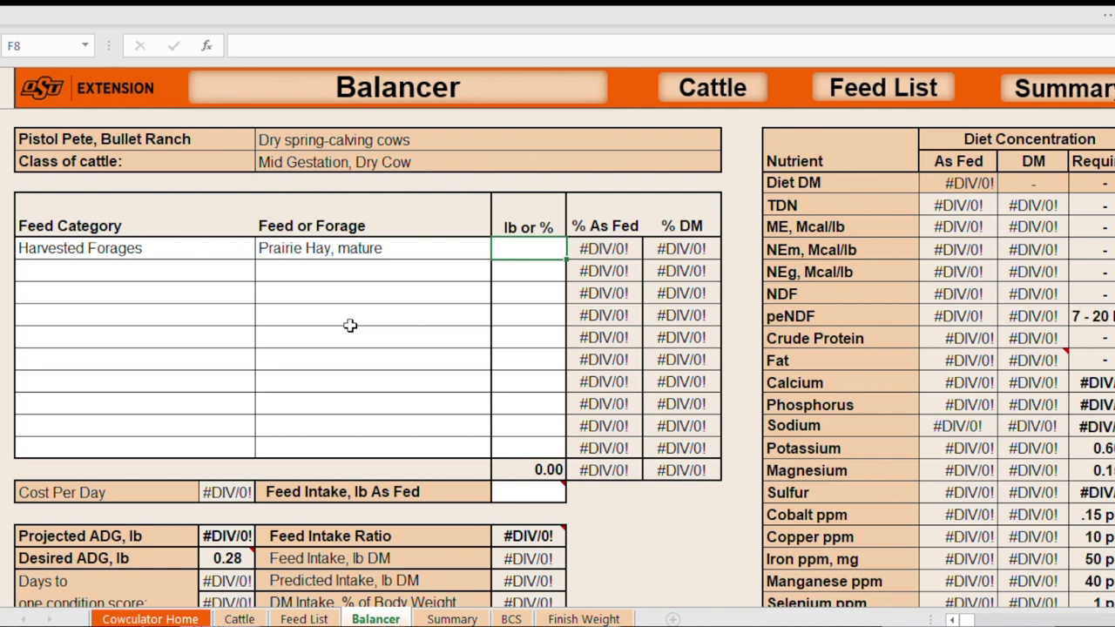
text(20)
key(Return)
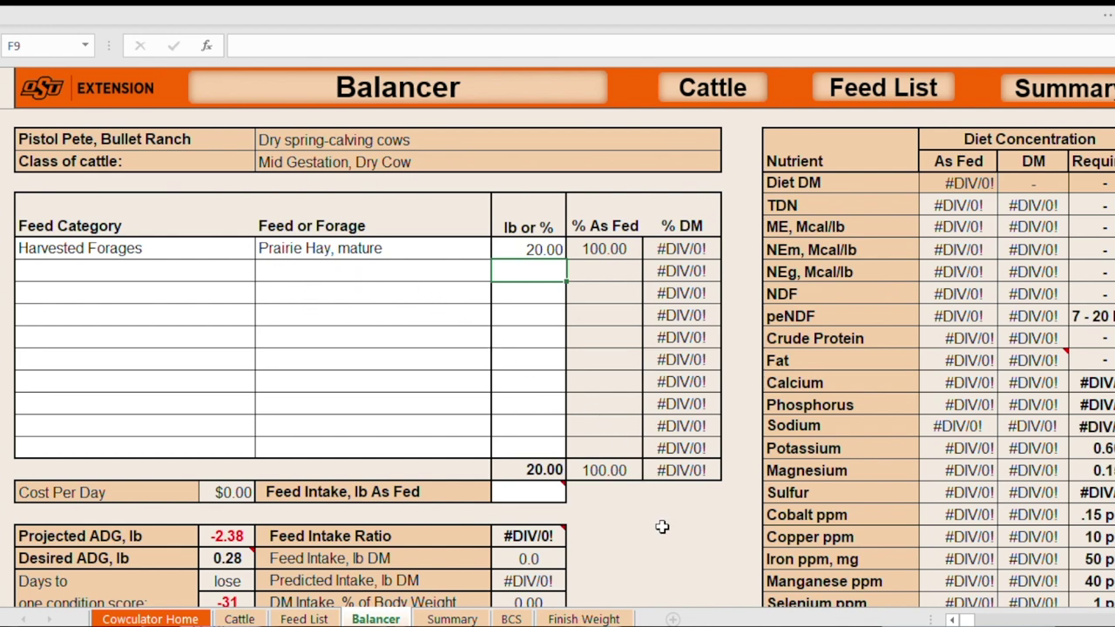
Step: Set Feed Intake, lb As Fed to 20 to match the prairie hay amount
scroll(662, 527, down, 1)
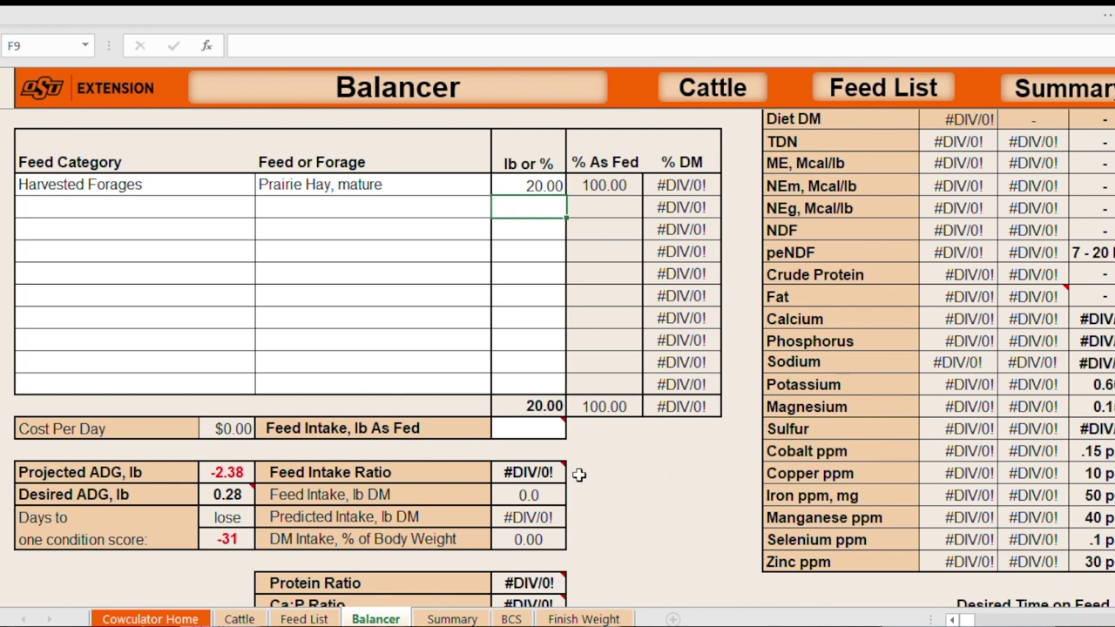
click(515, 426)
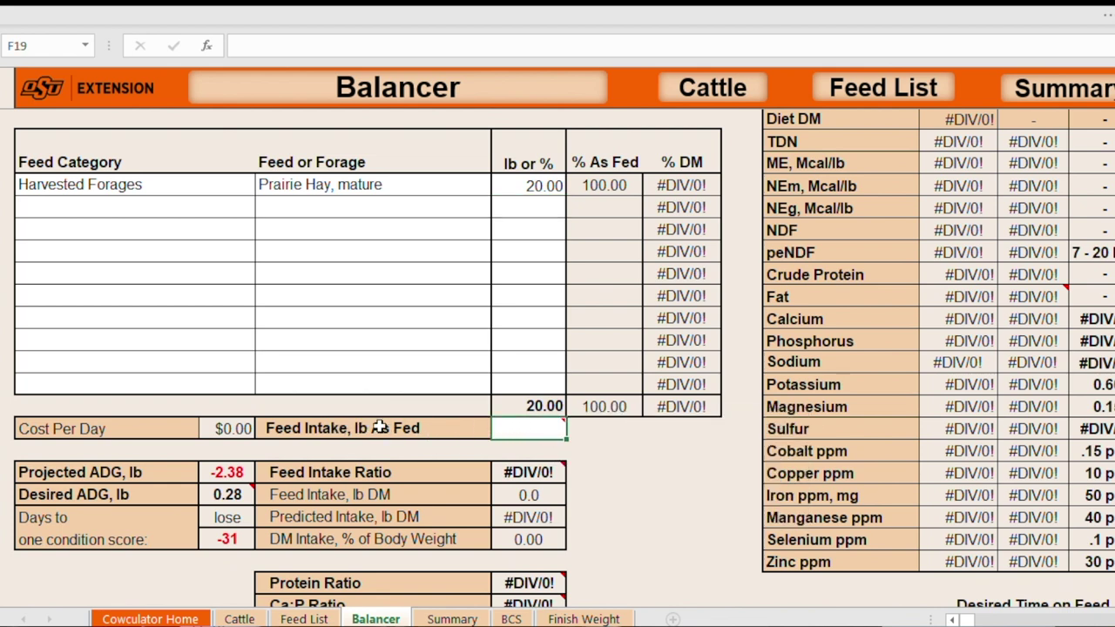
mouse_move(531, 427)
click(542, 186)
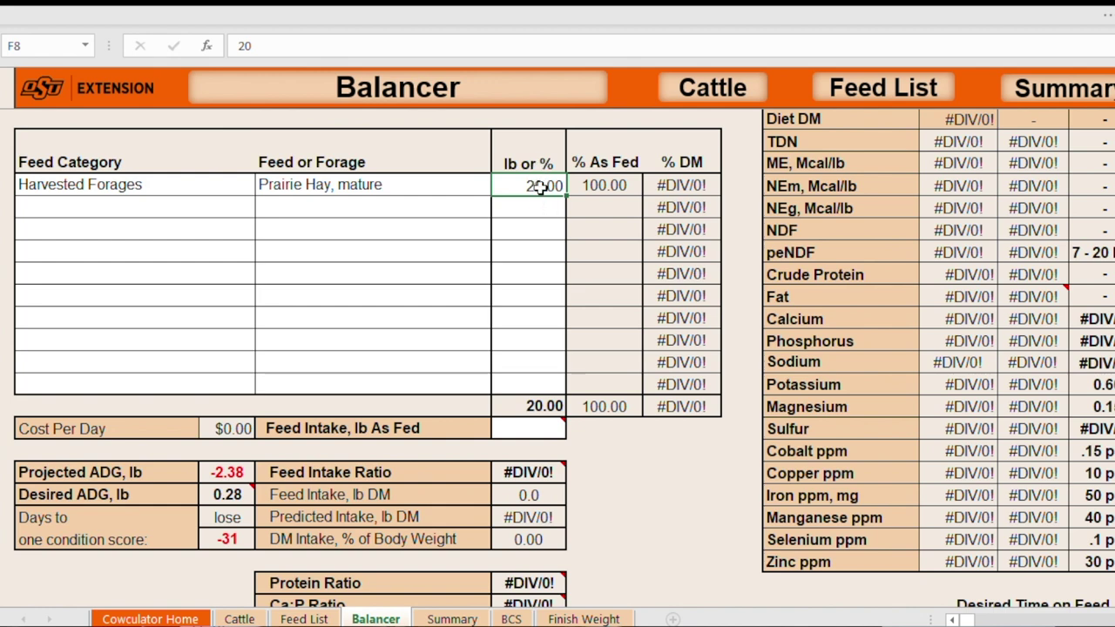
click(538, 429)
text(20)
key(Return)
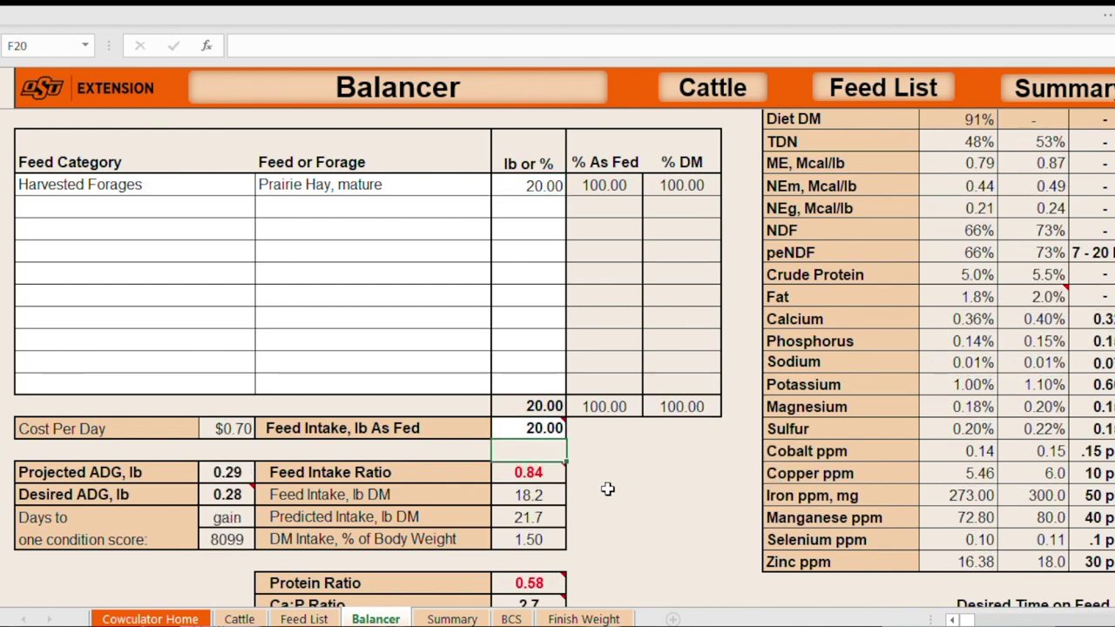
Step: Compare the Feed Intake Ratio with the predicted and entered dry matter intakes, ending on Feed Intake, lb As Fed
click(542, 475)
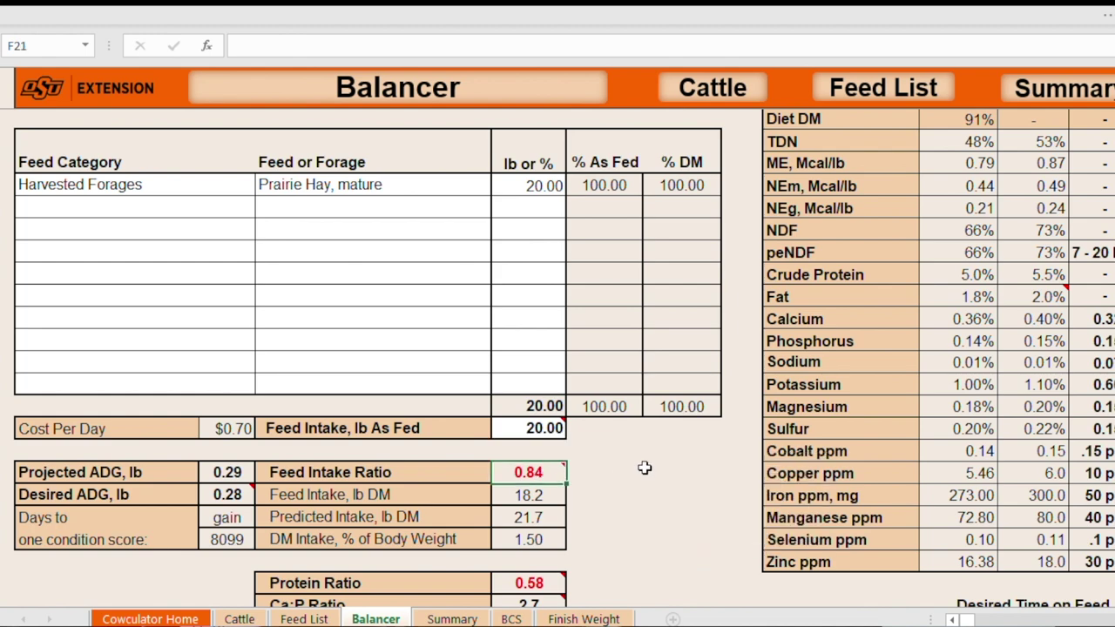
scroll(642, 467, down, 1)
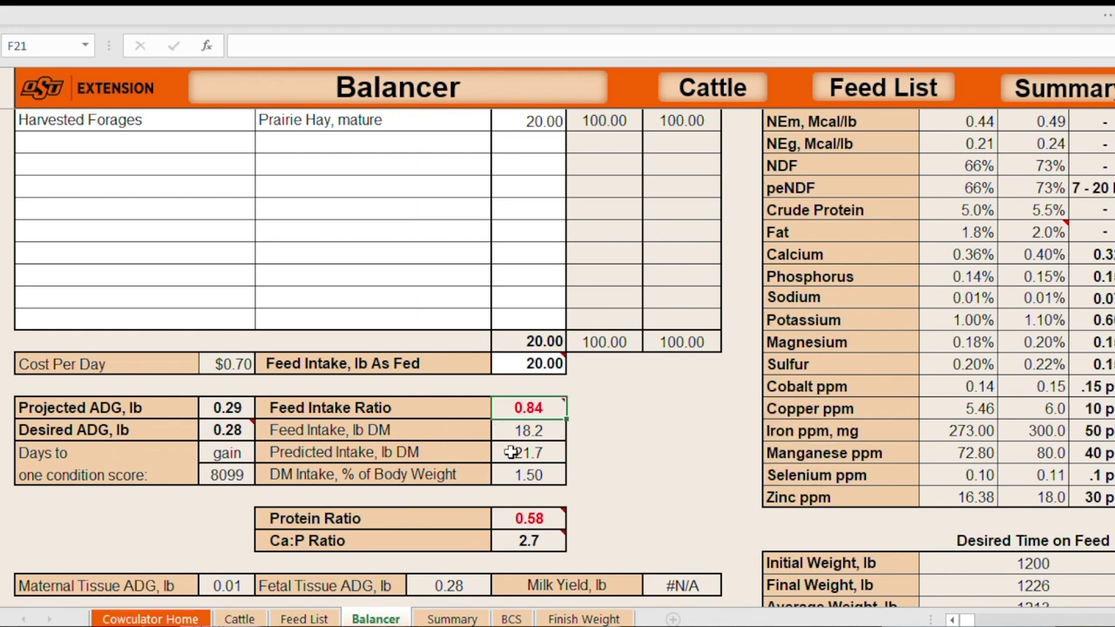
click(550, 452)
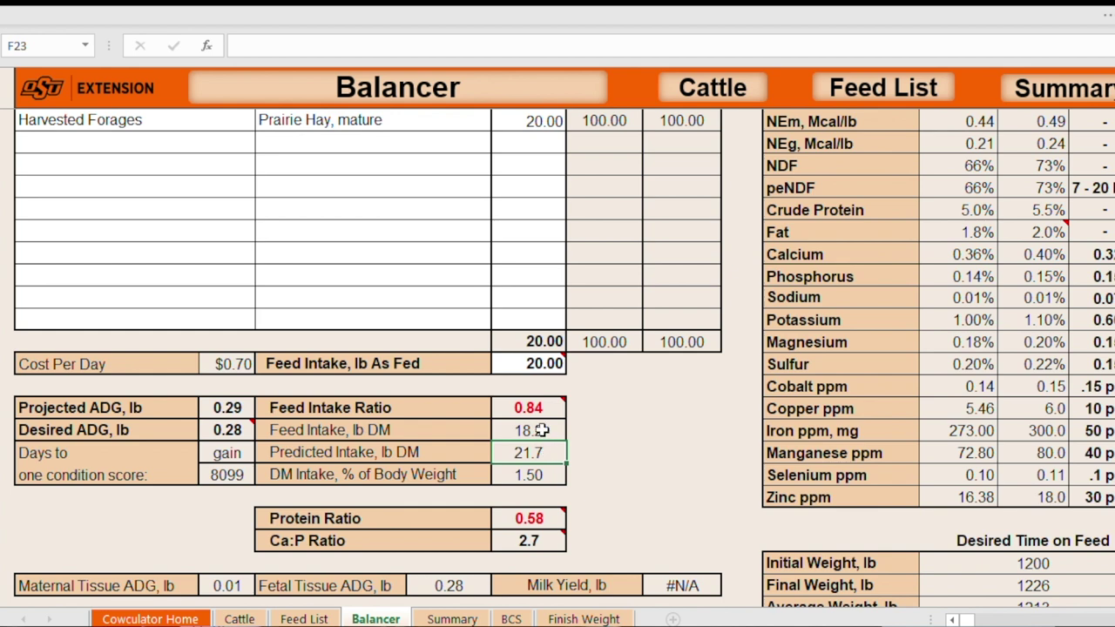
click(542, 430)
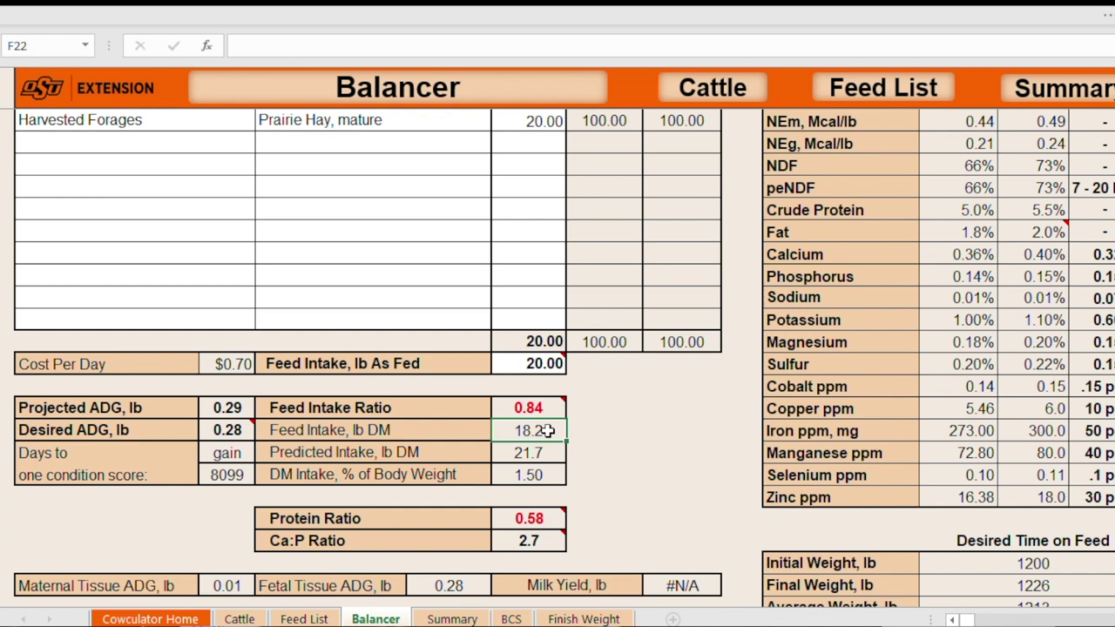
click(544, 366)
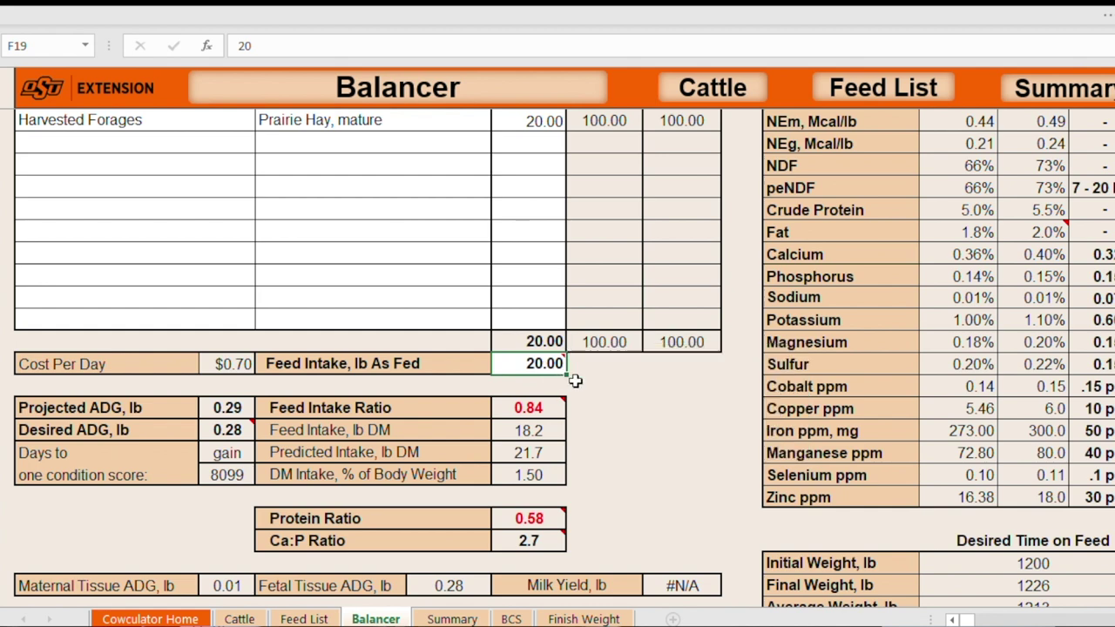
Step: Raise Feed Intake, lb As Fed stepwise through 22 and 23 to 24, checking the Feed Intake Ratio
click(528, 410)
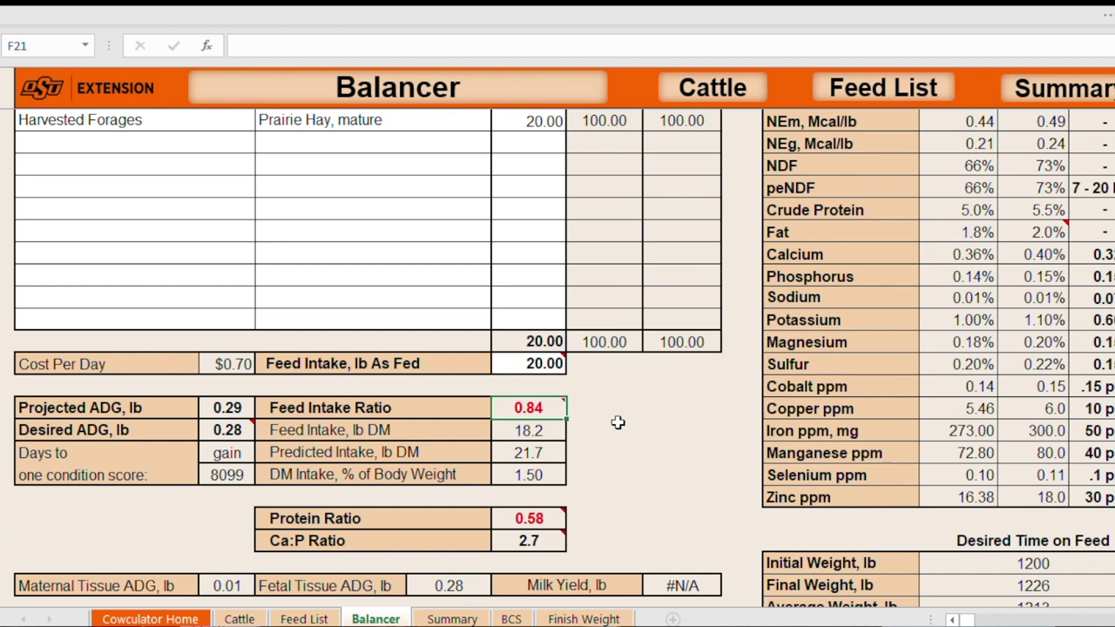
key(Up)
key(Up)
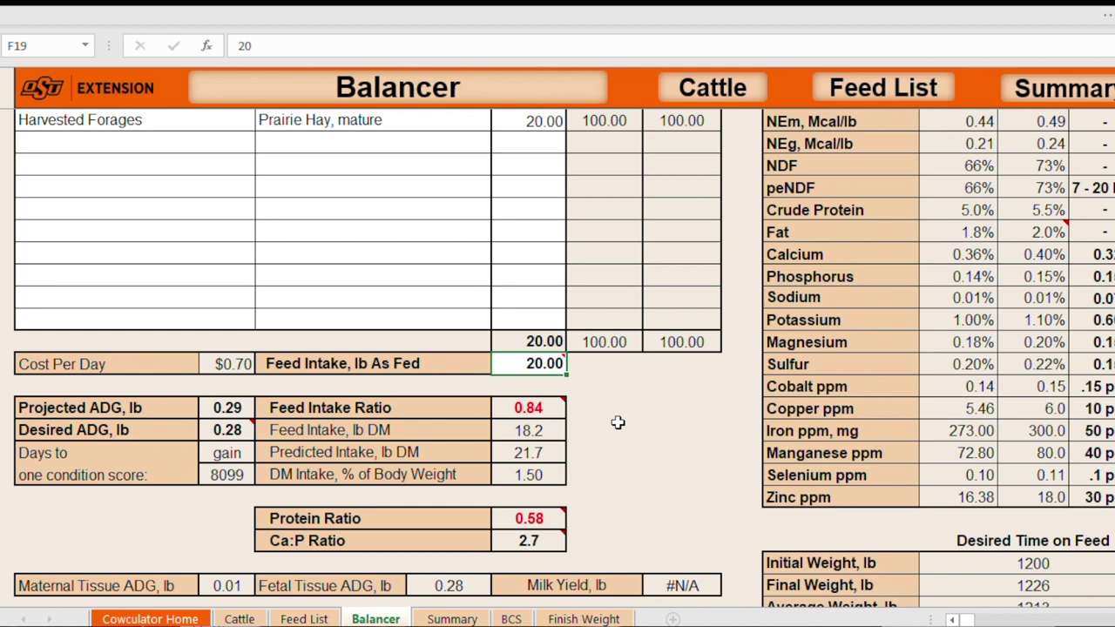
text(22)
key(Return)
key(Up)
key(F2)
key(BackSpace)
text(3)
key(Return)
key(Up)
key(F2)
key(BackSpace)
text(4)
key(Return)
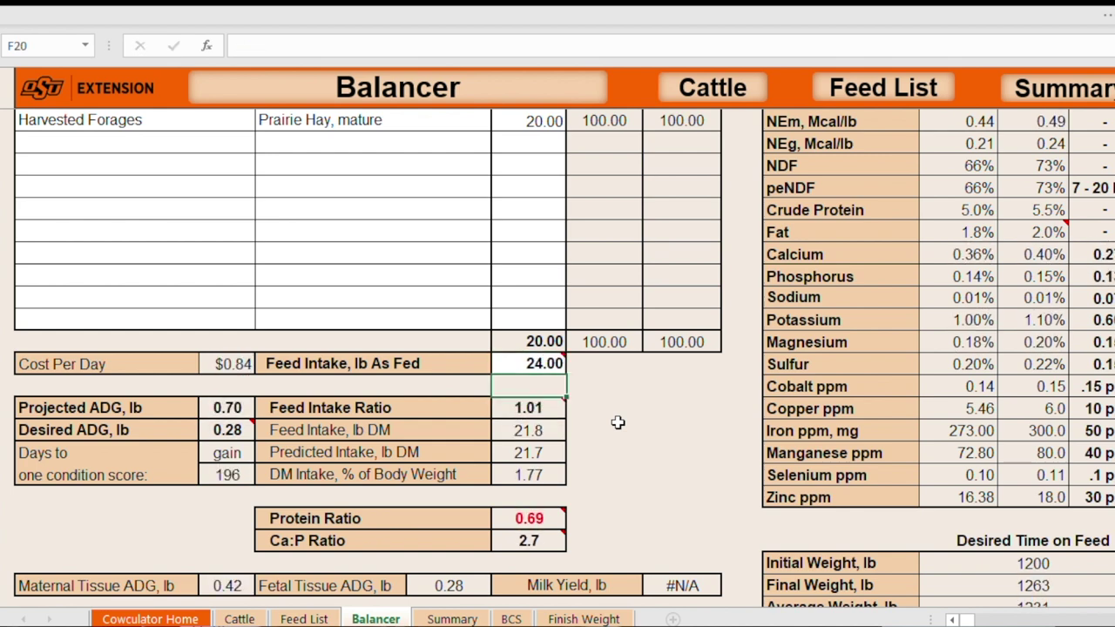
key(Down)
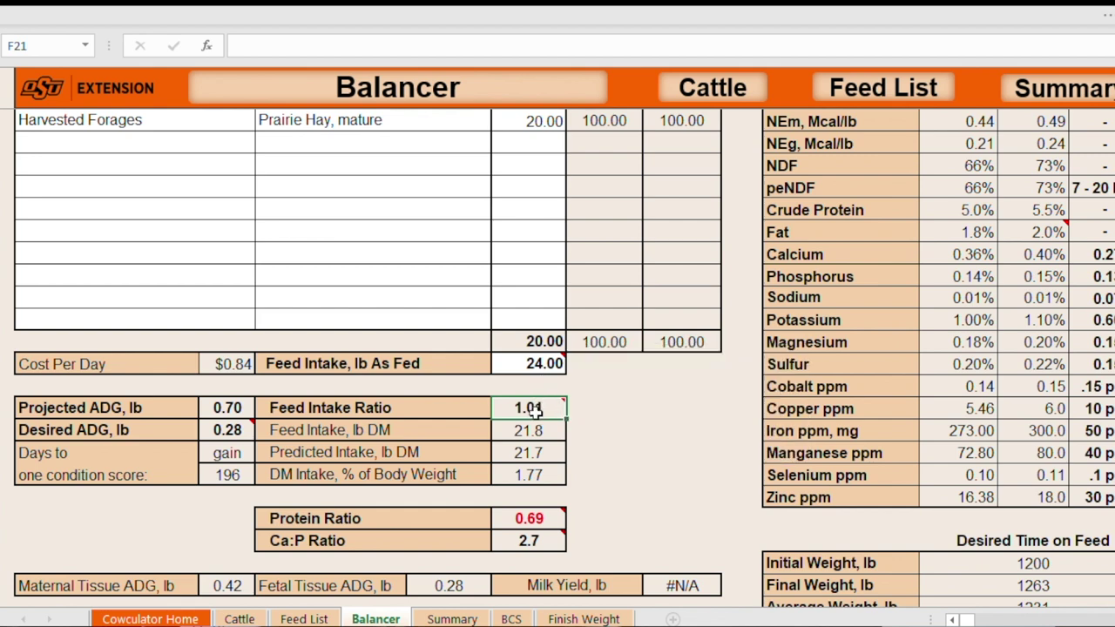
mouse_move(533, 410)
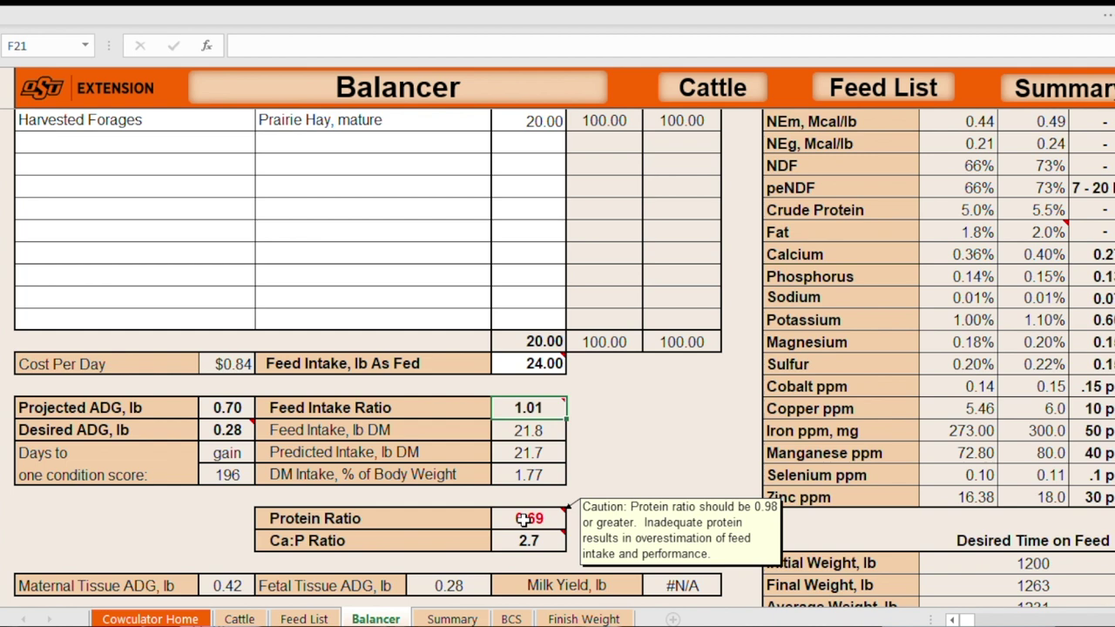
Step: Add a second feed row with Commercial Feeds as the category and Range Cube, 38% as the feed
click(523, 144)
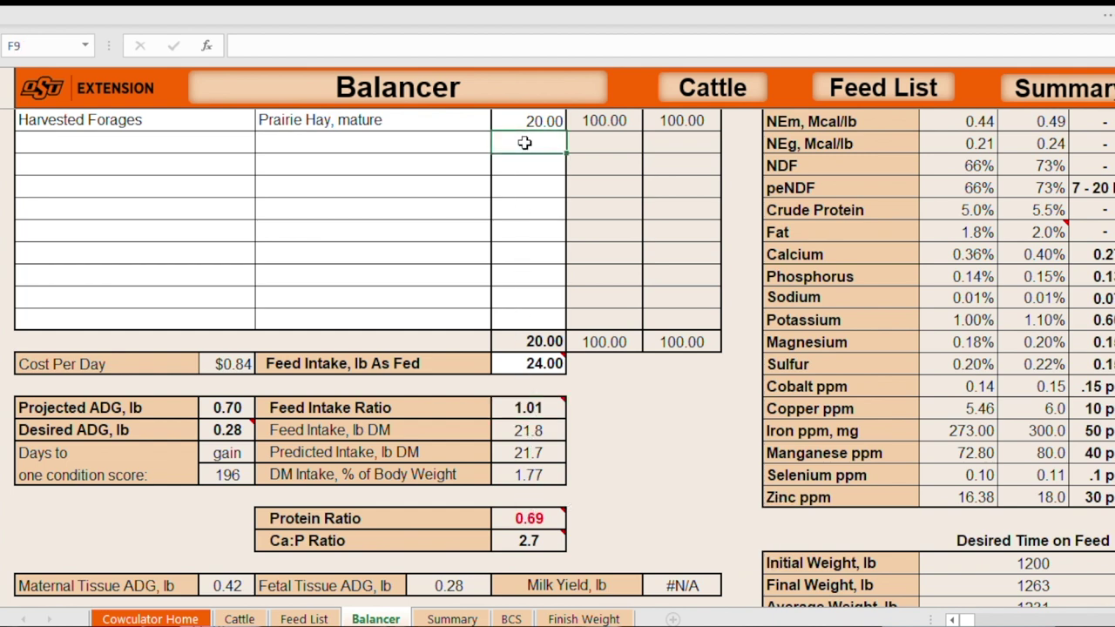
click(190, 142)
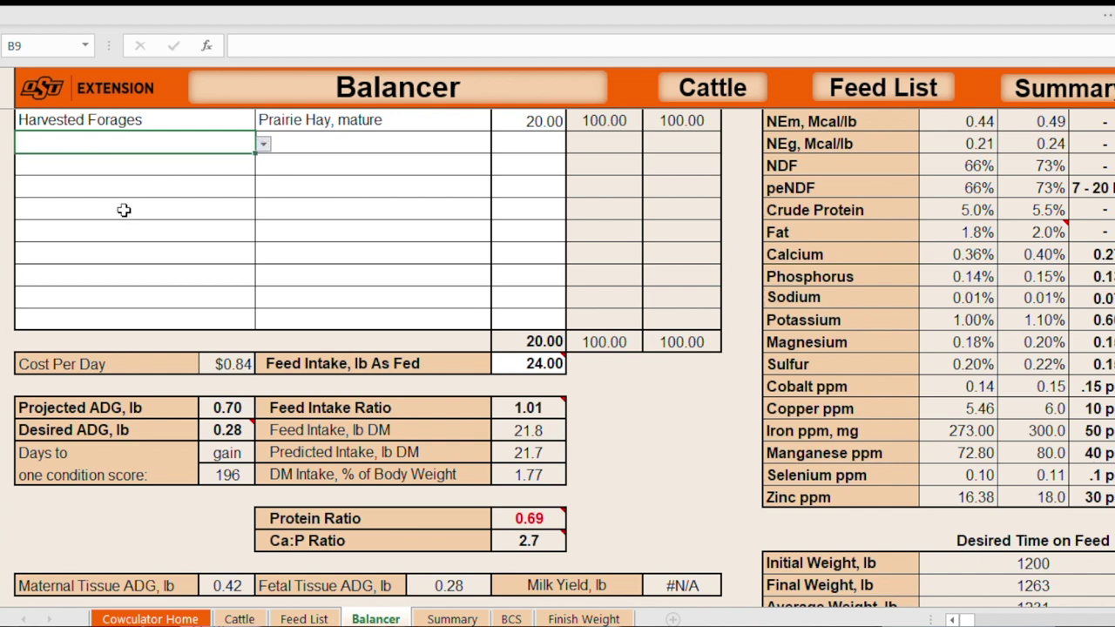
click(263, 144)
click(291, 159)
click(373, 142)
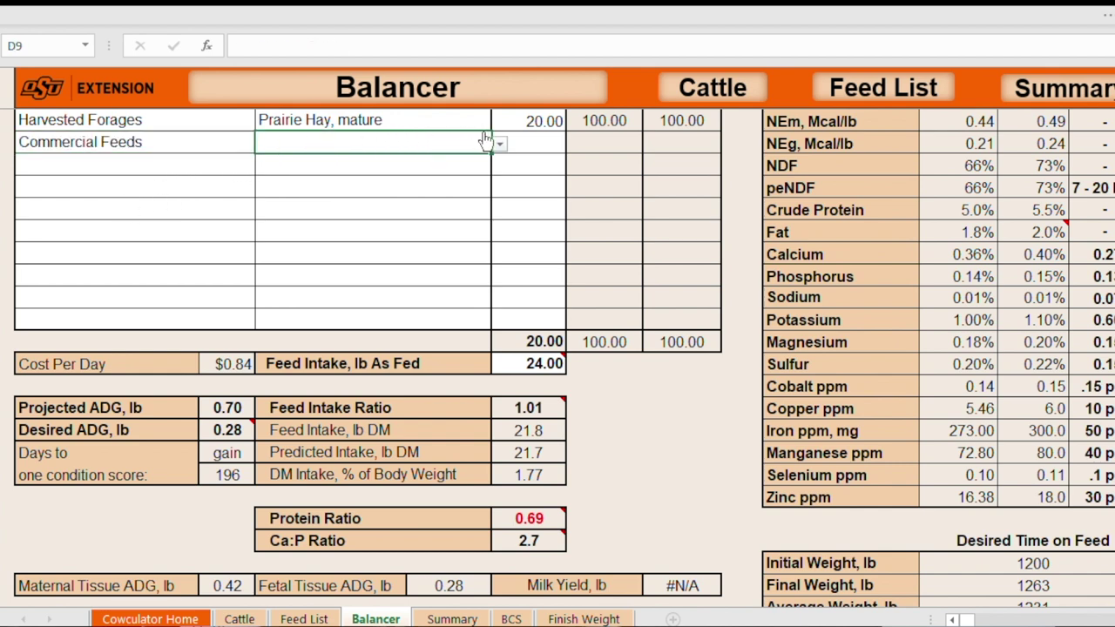
click(355, 218)
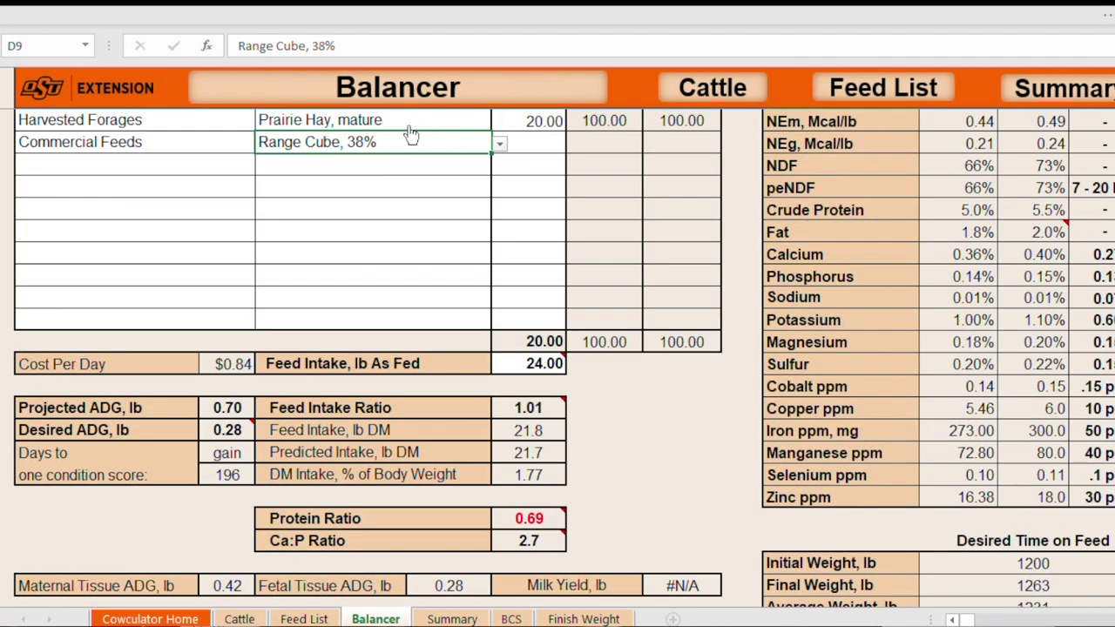
Step: Enter 2 as the lb or % amount for Range Cube, 38%
click(543, 141)
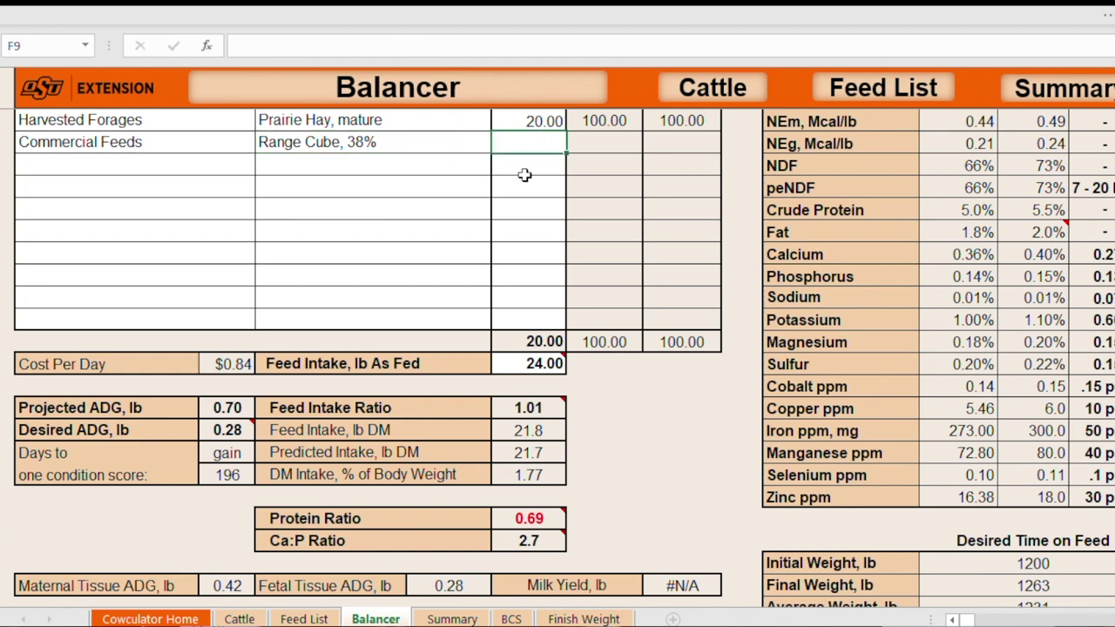
text(2)
key(Return)
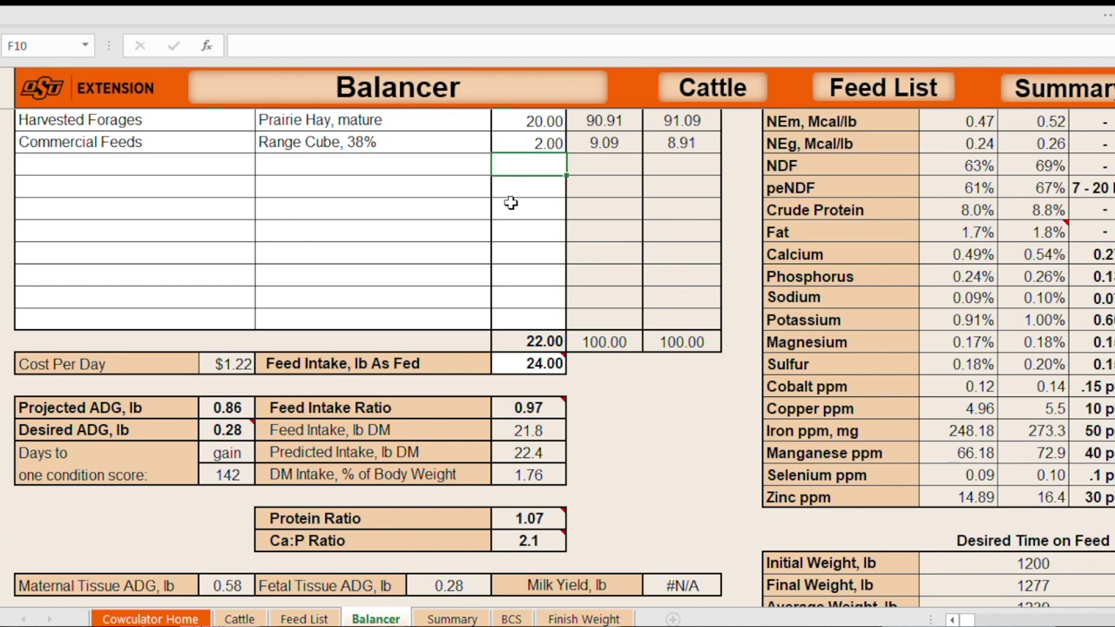
Step: Set the lb or % amount for Prairie Hay, mature to 22
key(Up)
key(Up)
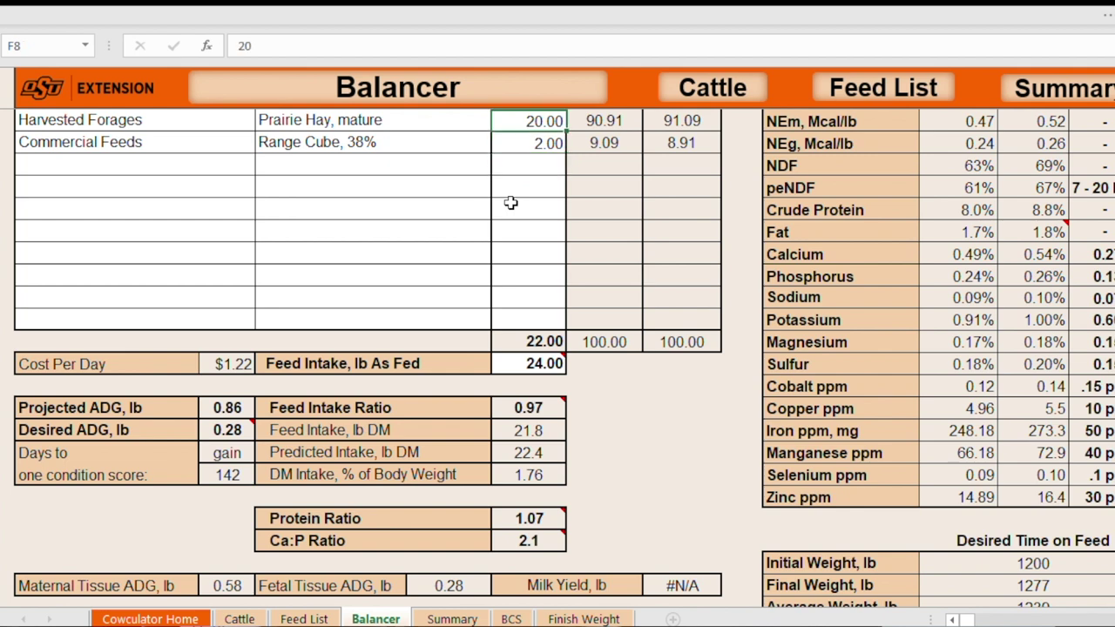
key(Down)
key(Up)
text(22)
key(Return)
Step: Compare the feed amount total with Feed Intake, lb As Fed and check the Feed Intake Ratio
key(Down)
key(Down)
key(Down)
key(Down)
key(Down)
key(Down)
key(Down)
key(Down)
key(Down)
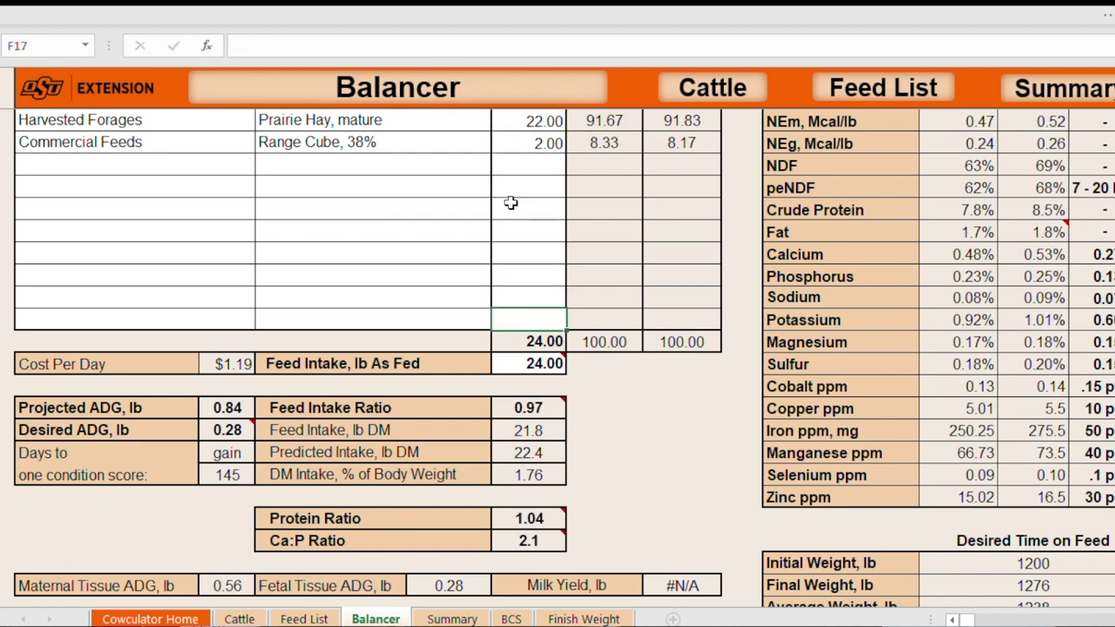
key(Down)
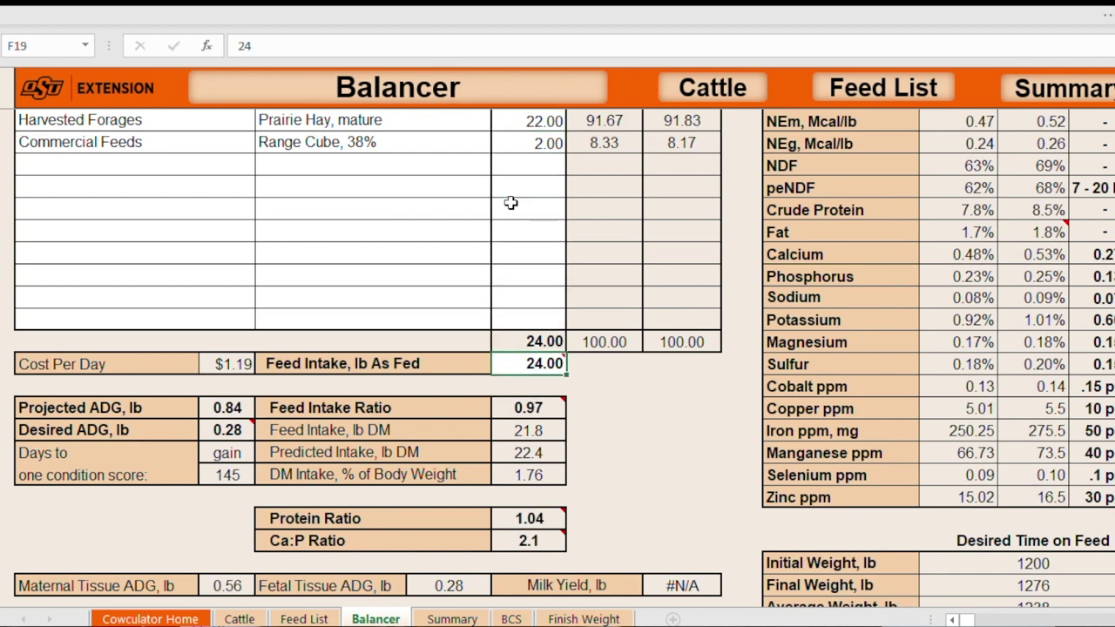
key(Down)
key(Down)
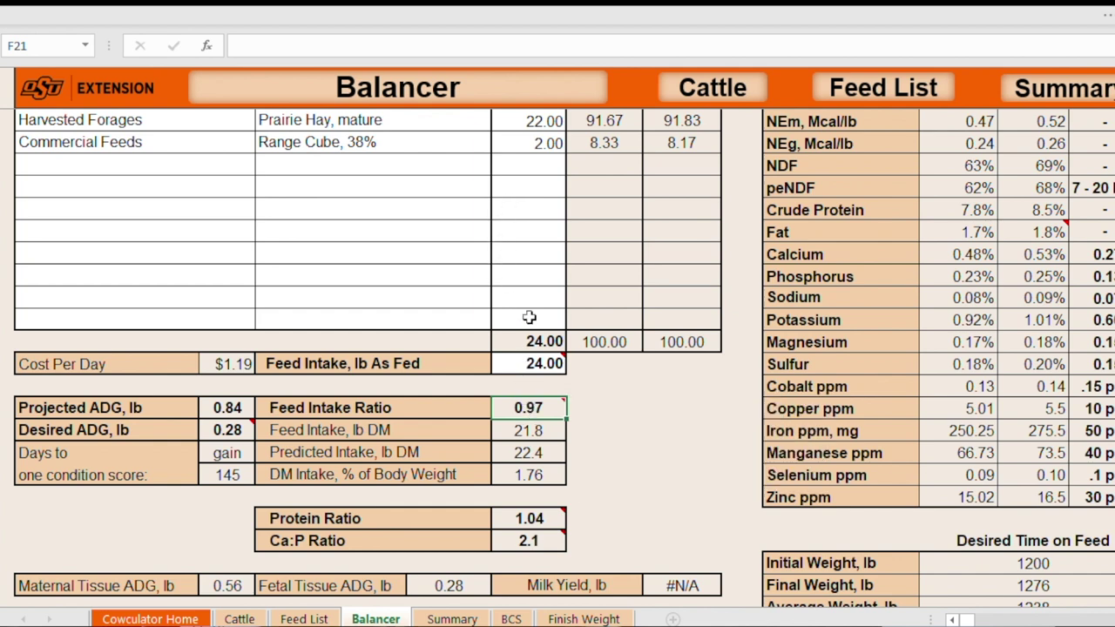
Step: Set the Prairie Hay, mature amount to 22.3 and match it with a Feed Intake, lb As Fed of 24.3
click(537, 122)
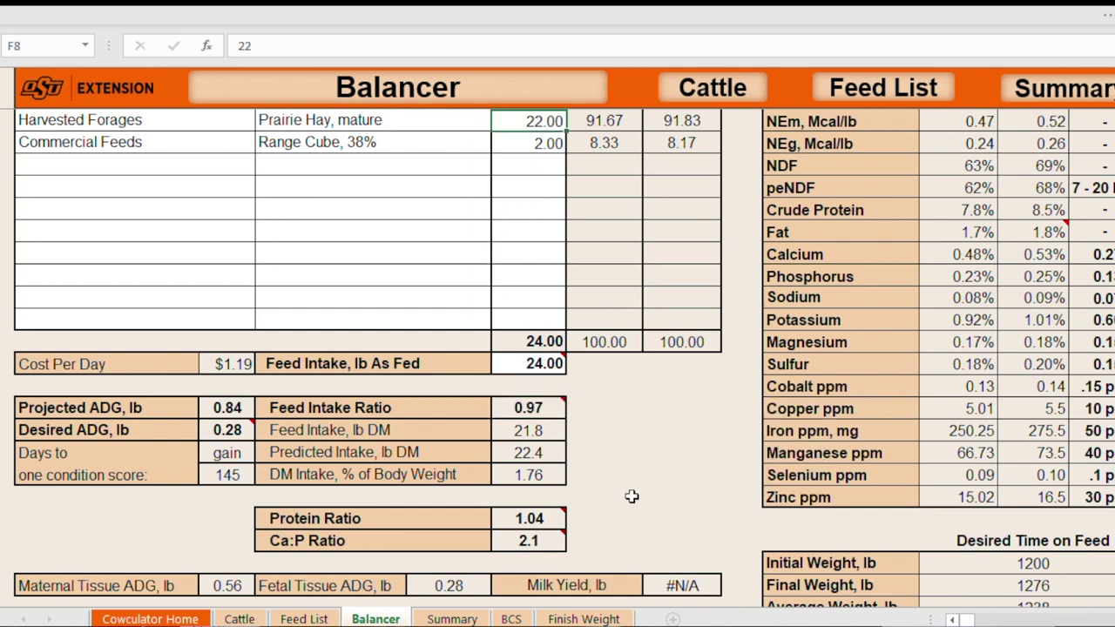
text(22.3)
key(Return)
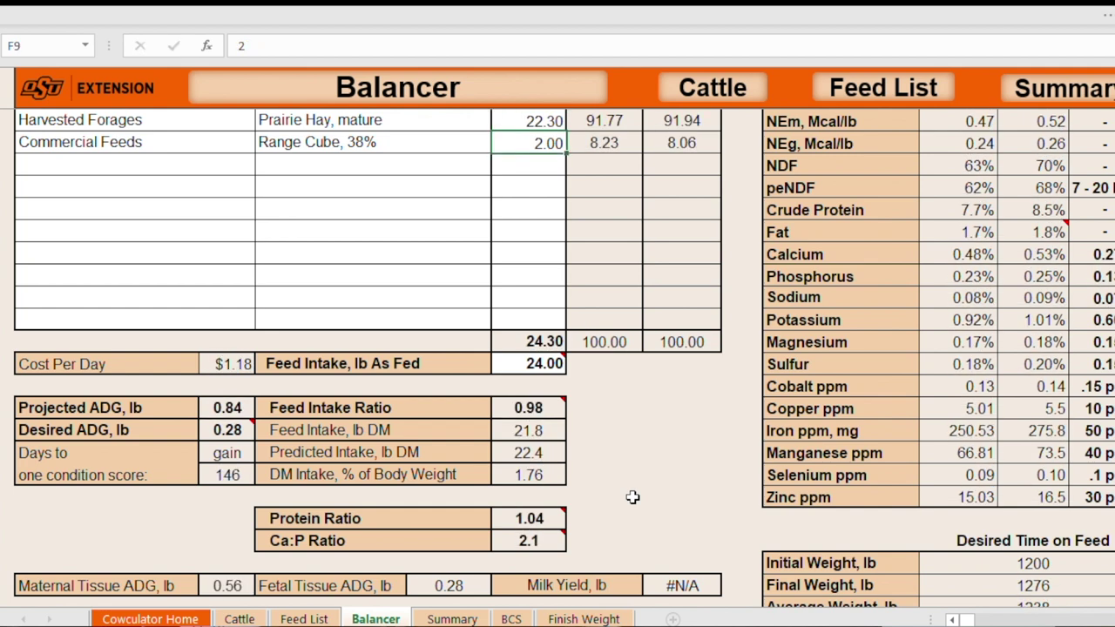
click(546, 362)
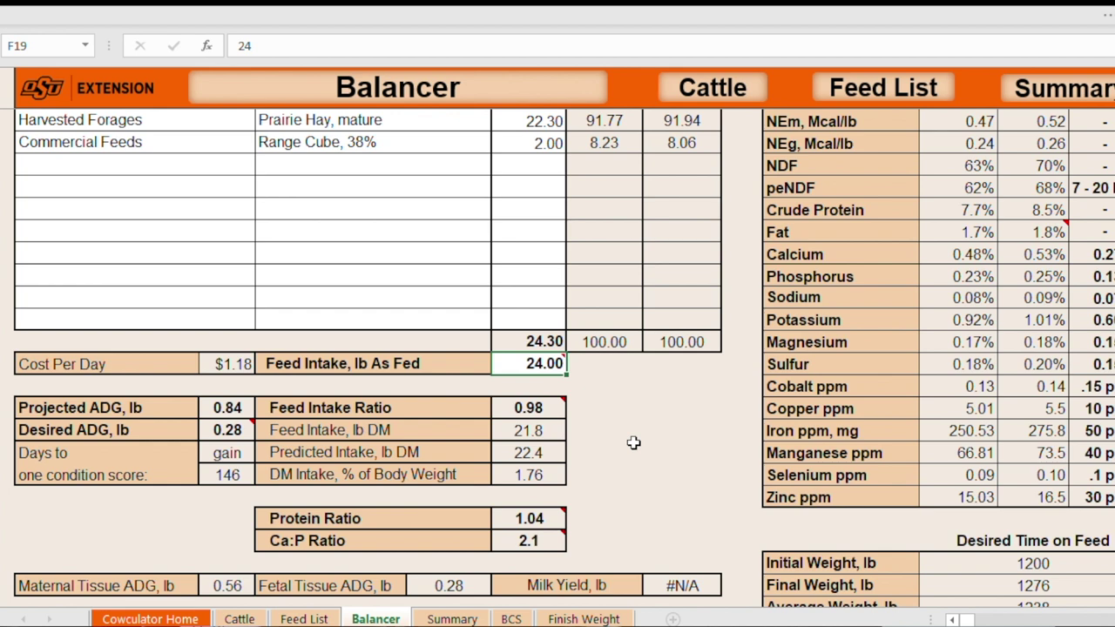
text(24.3)
key(Return)
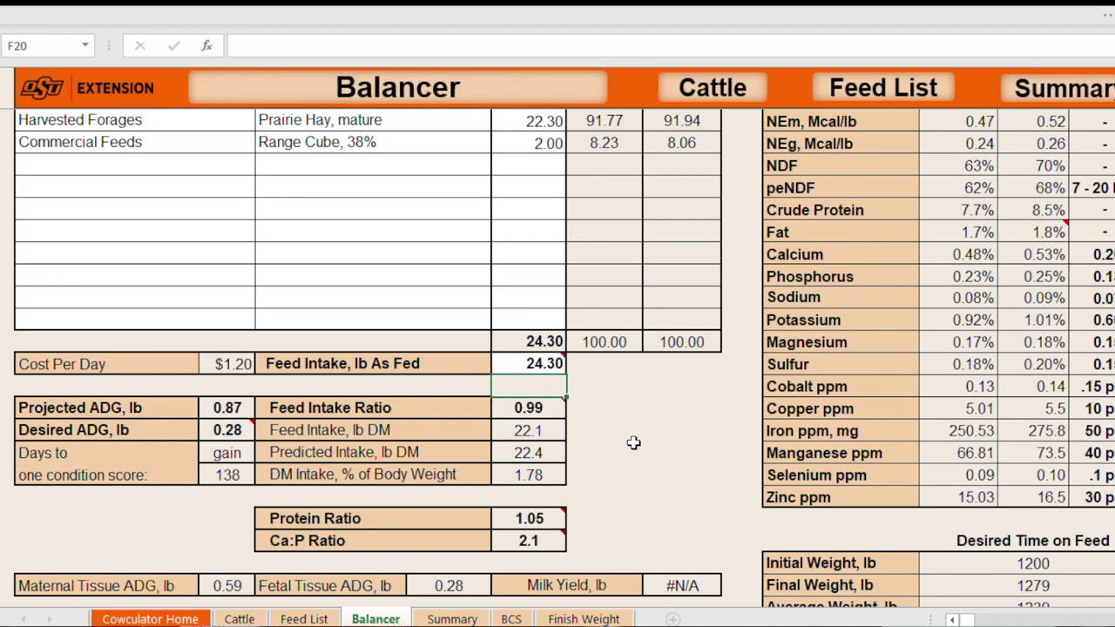
mouse_move(538, 407)
mouse_move(551, 518)
Step: On the Cattle sheet, set the Initial Body Condition Score to 4 and check the Desired Body Condition Score
scroll(600, 497, down, 1)
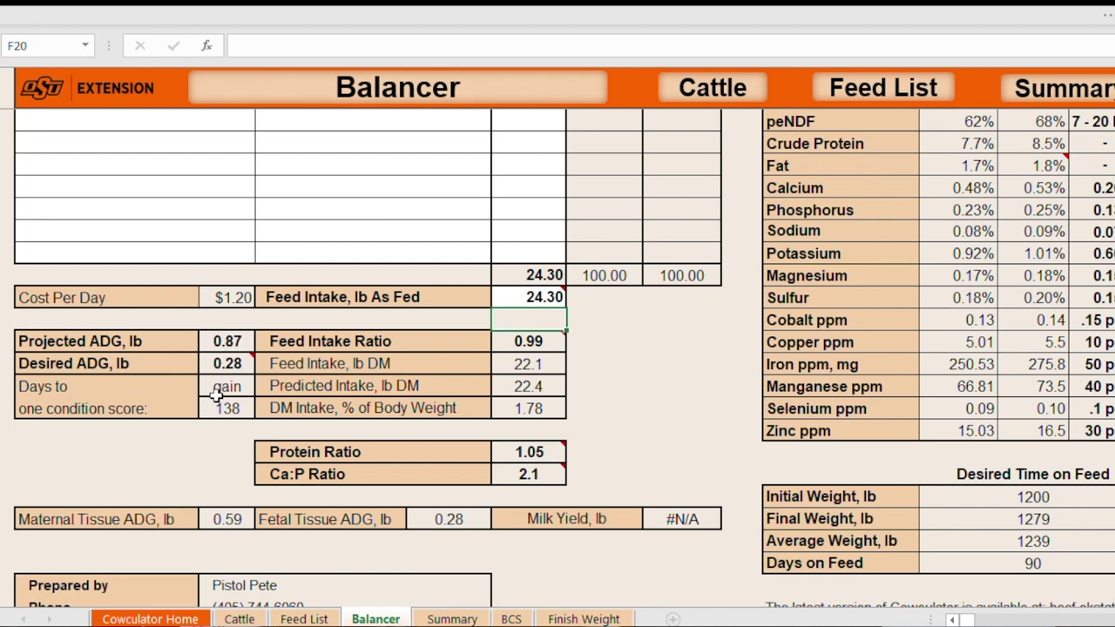
mouse_move(233, 361)
click(241, 619)
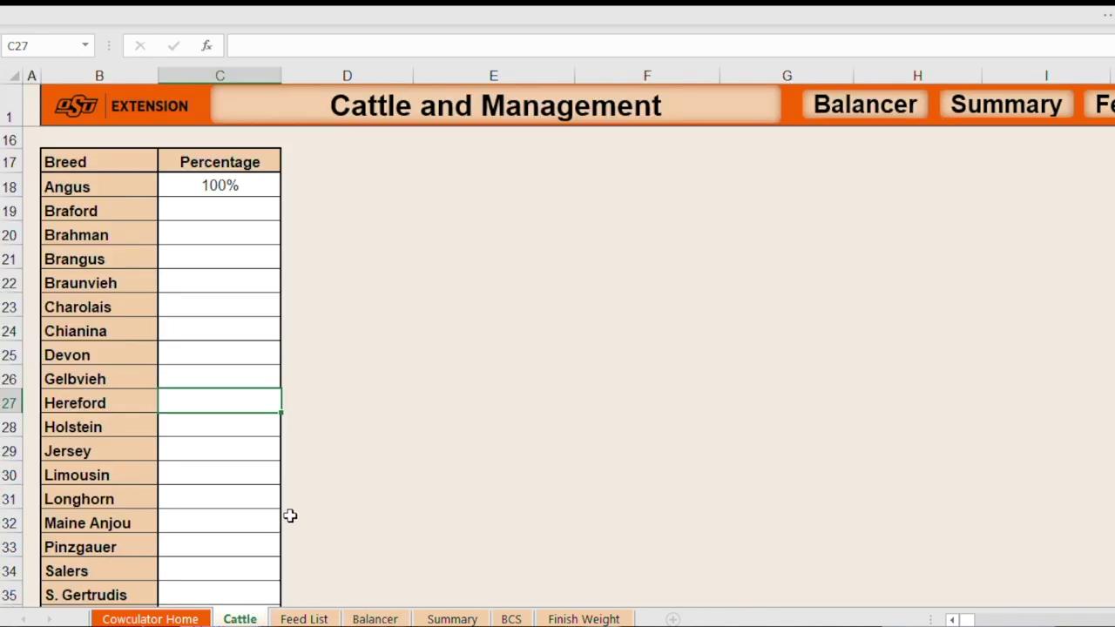
scroll(370, 396, up, 5)
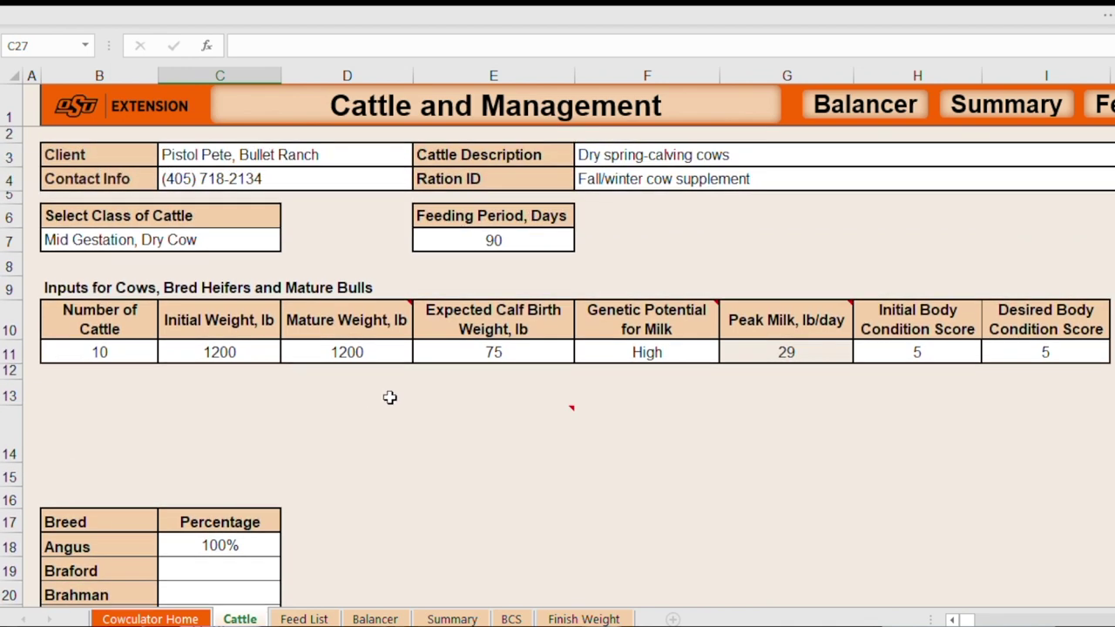
click(900, 352)
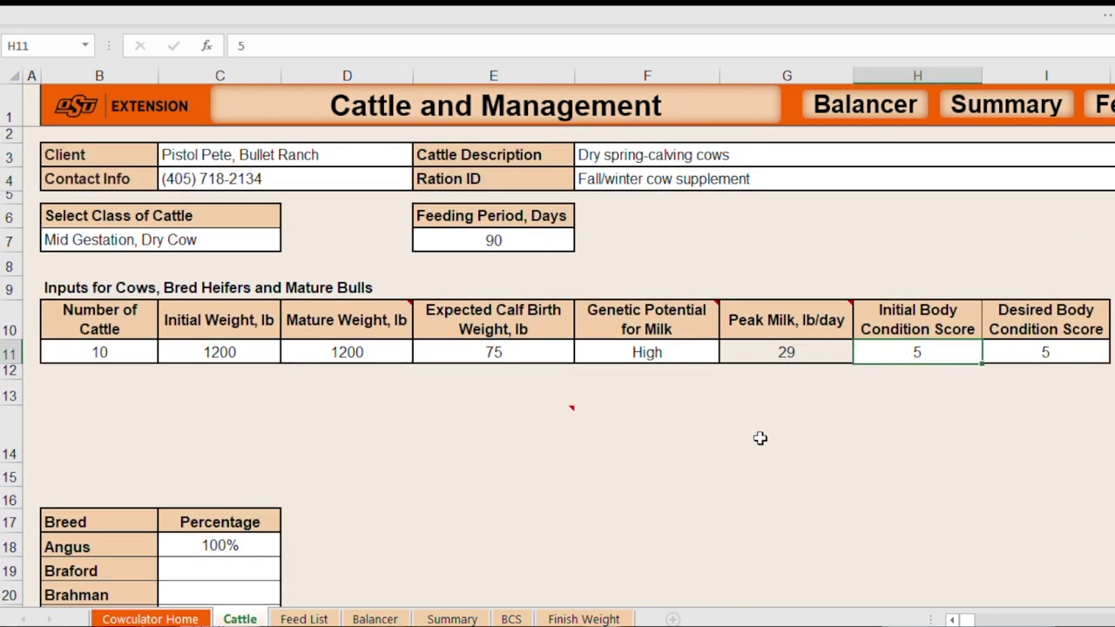
text(4)
key(Return)
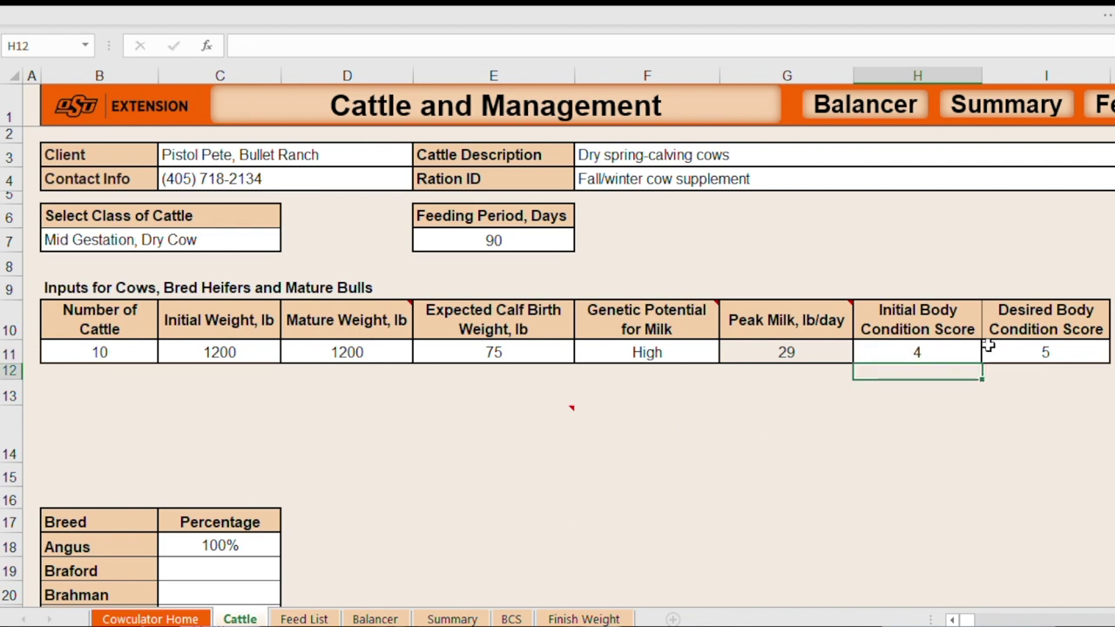
click(1041, 353)
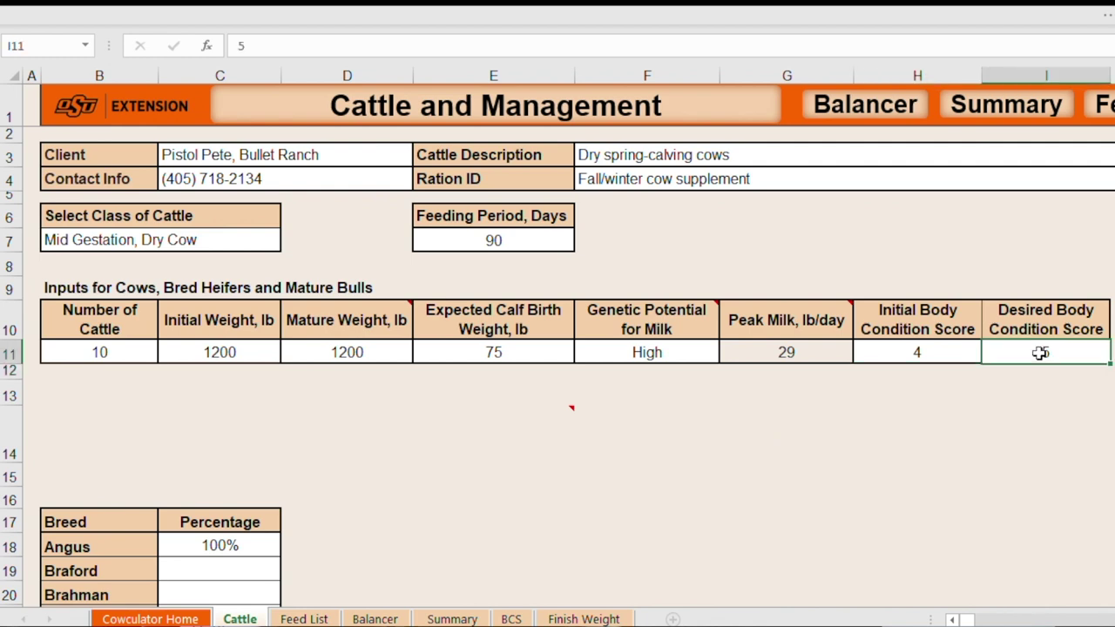
Step: Return to the Balancer sheet and review the Feed Intake Ratio, Protein Ratio, and projected versus desired ADG
click(303, 619)
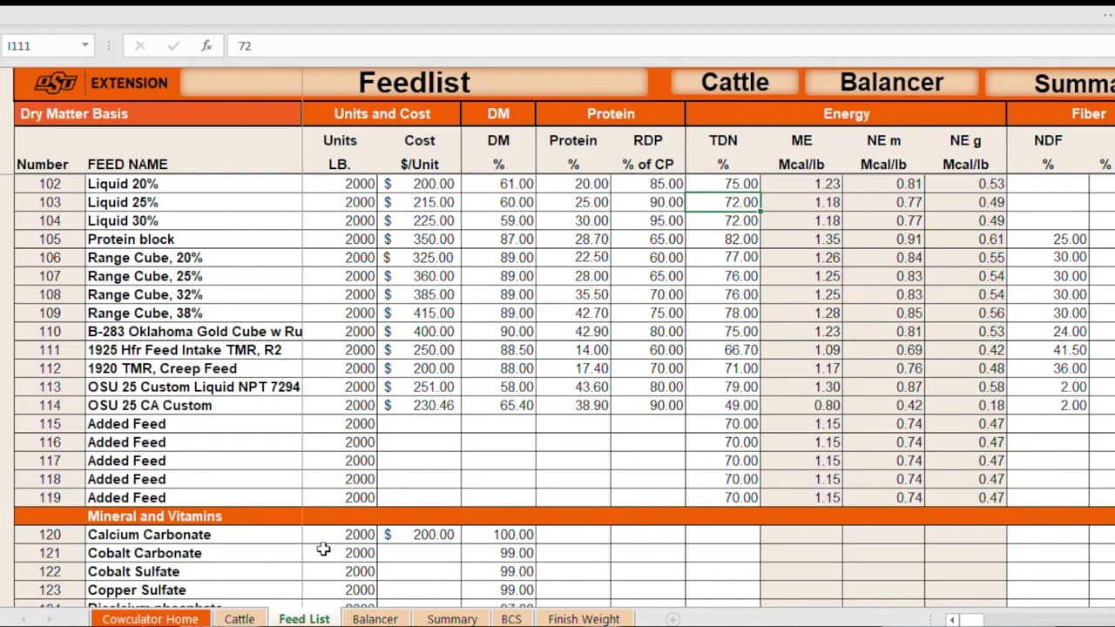
click(375, 619)
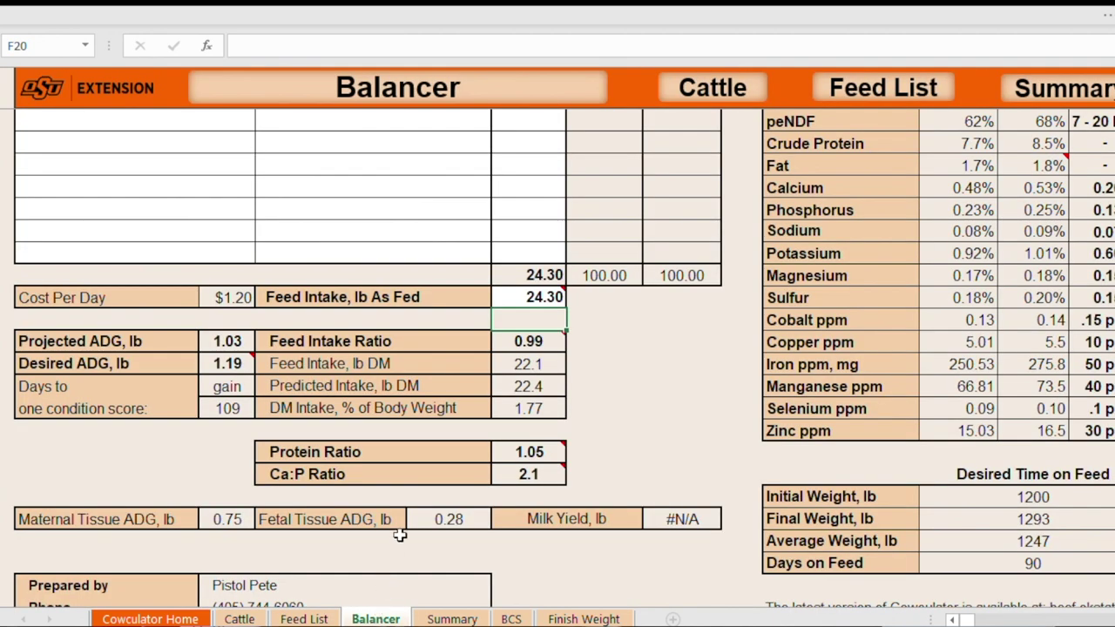
scroll(556, 406, up, 2)
scroll(556, 406, up, 1)
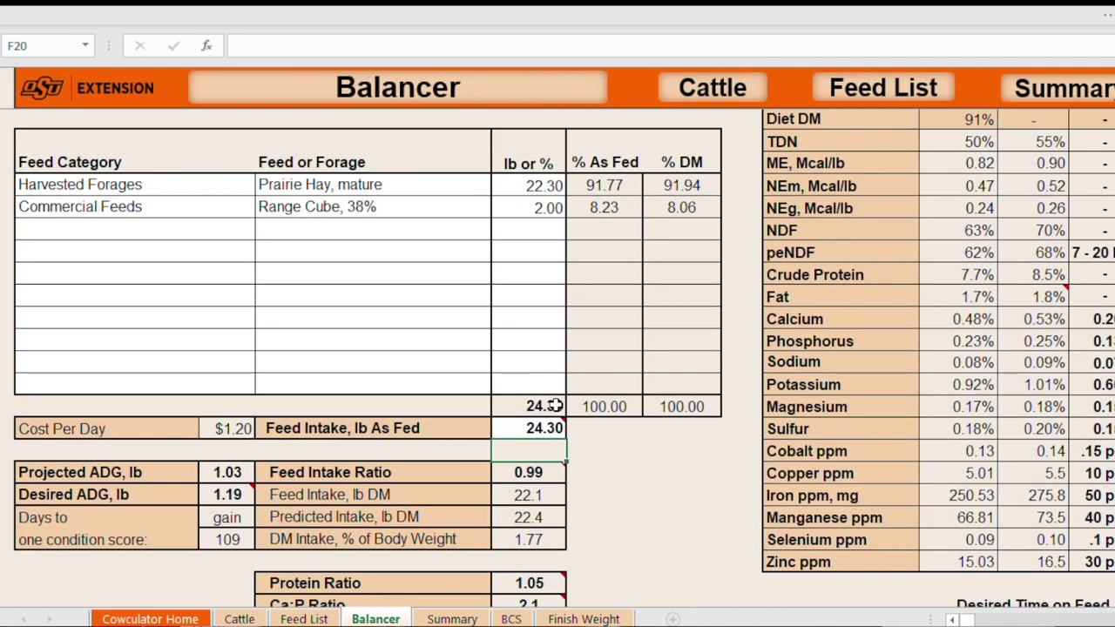
scroll(556, 406, down, 1)
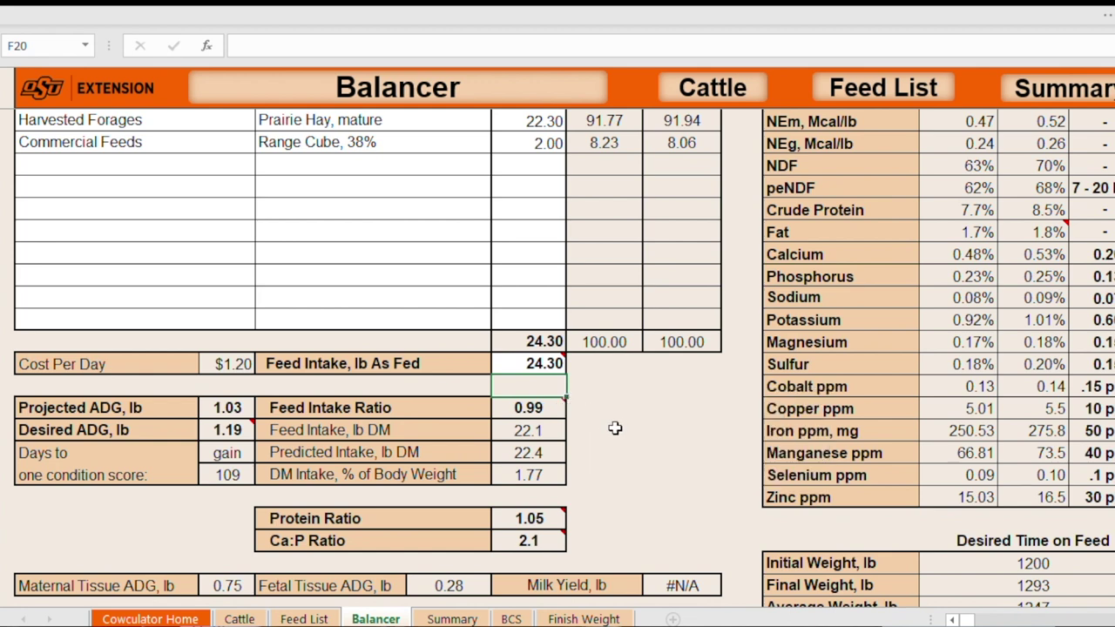
mouse_move(535, 408)
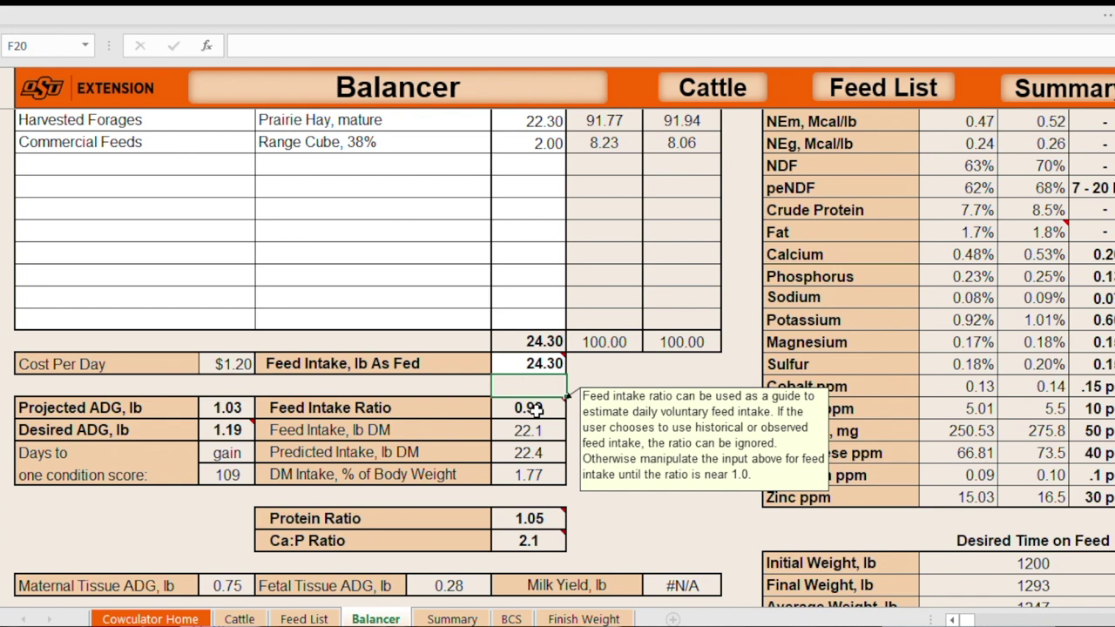
mouse_move(542, 520)
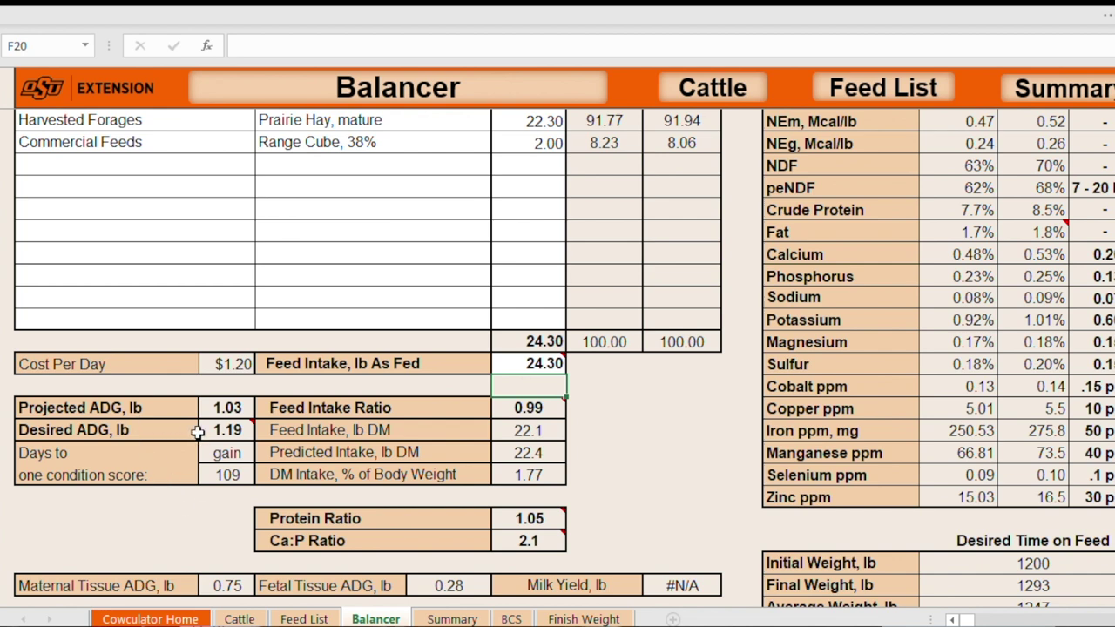
mouse_move(226, 429)
Step: Replace the commercial feed with Range Cube, 20% and set its lb or % amount to 4
click(406, 143)
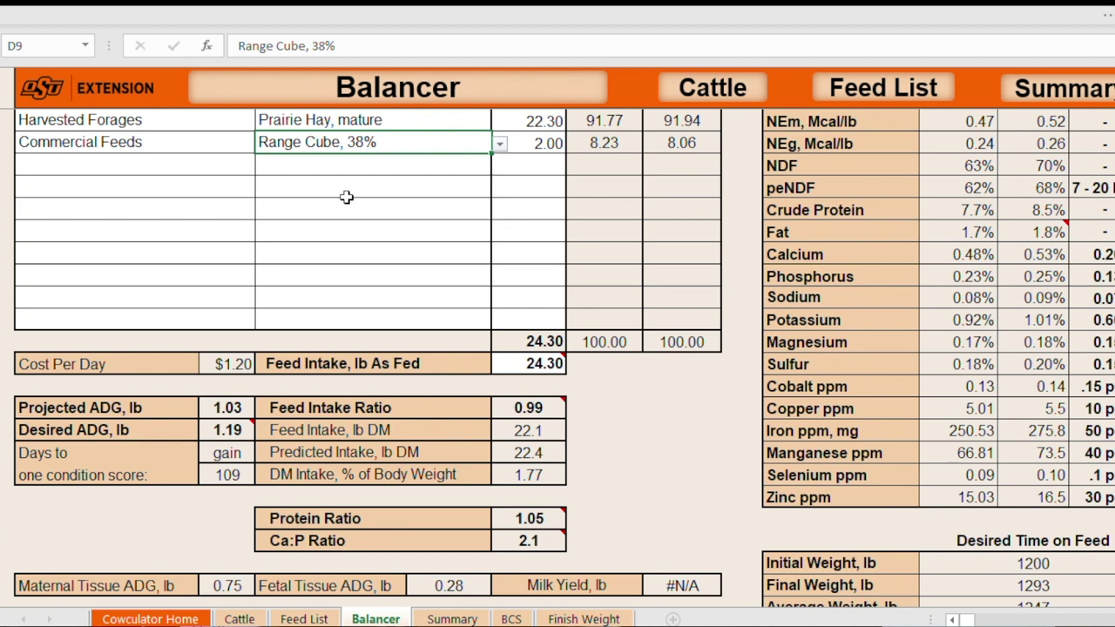
click(542, 144)
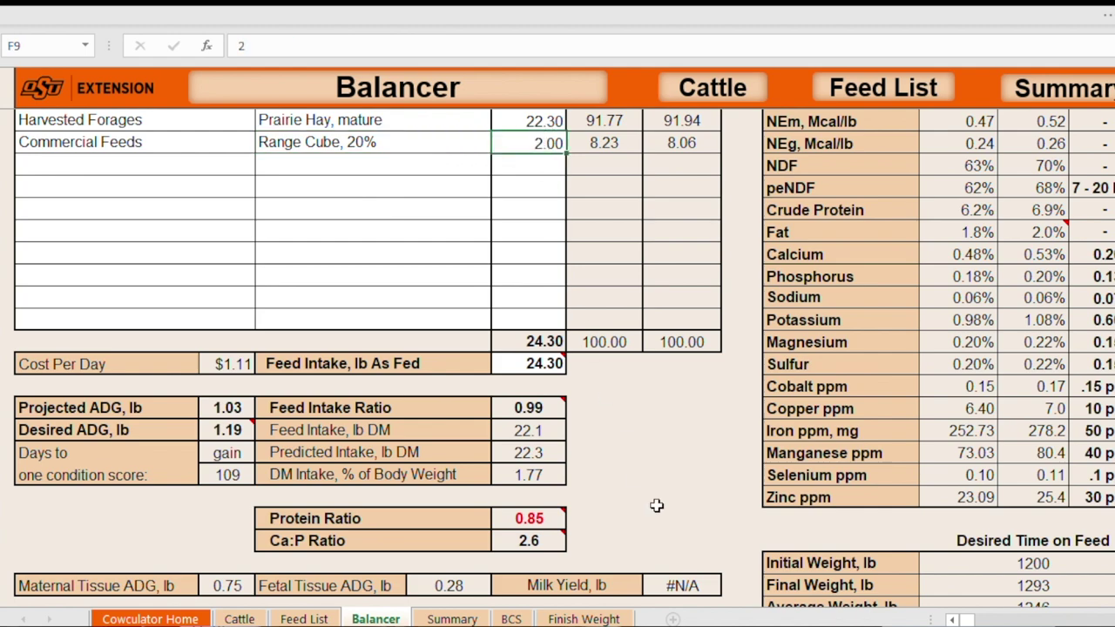
text(4)
key(Return)
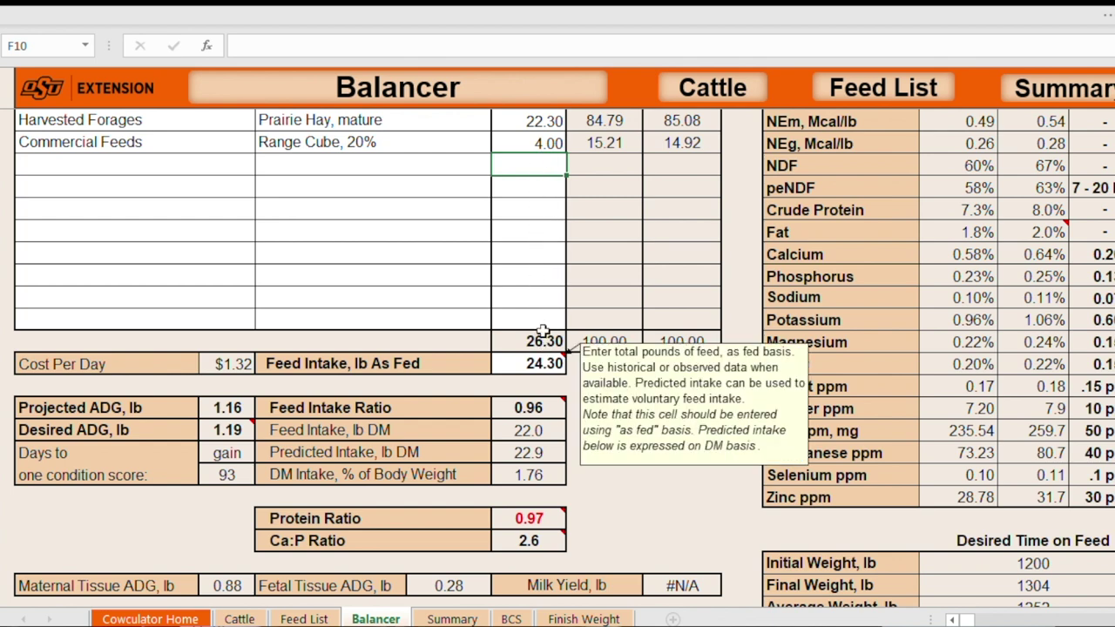
Step: Reduce the Prairie Hay, mature amount to 20.3 alongside the range cubes in the diet
click(544, 122)
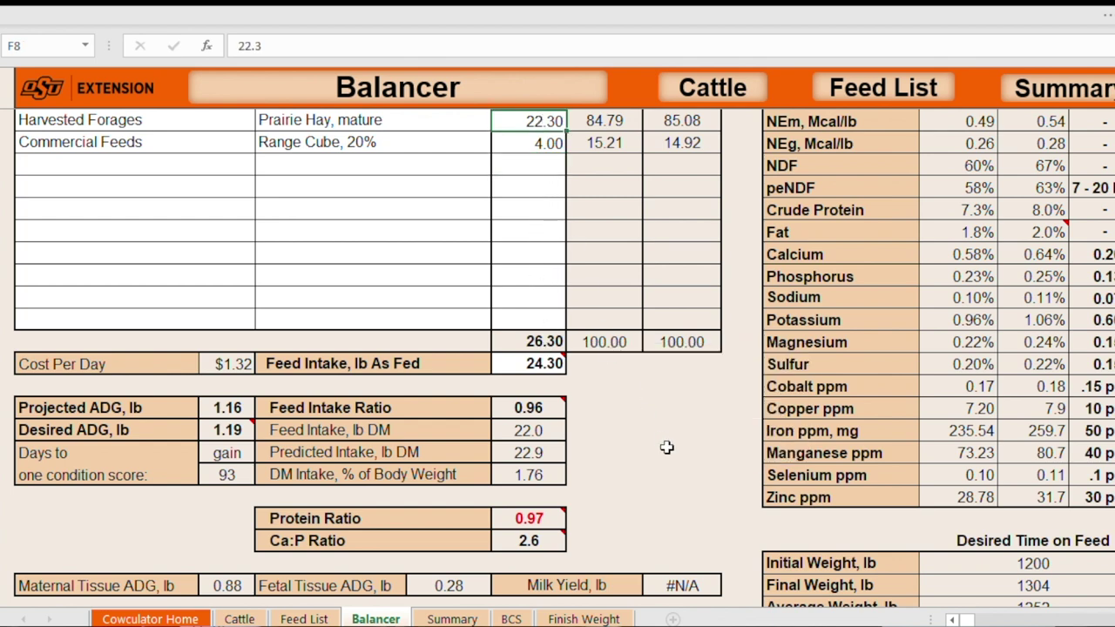
text(20.3)
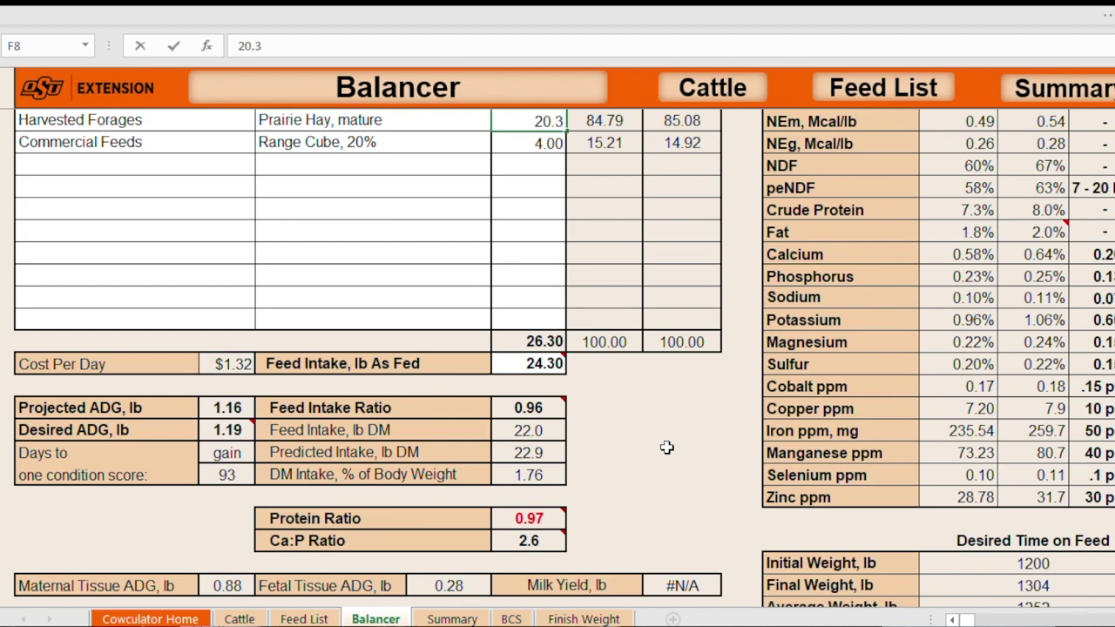
key(Return)
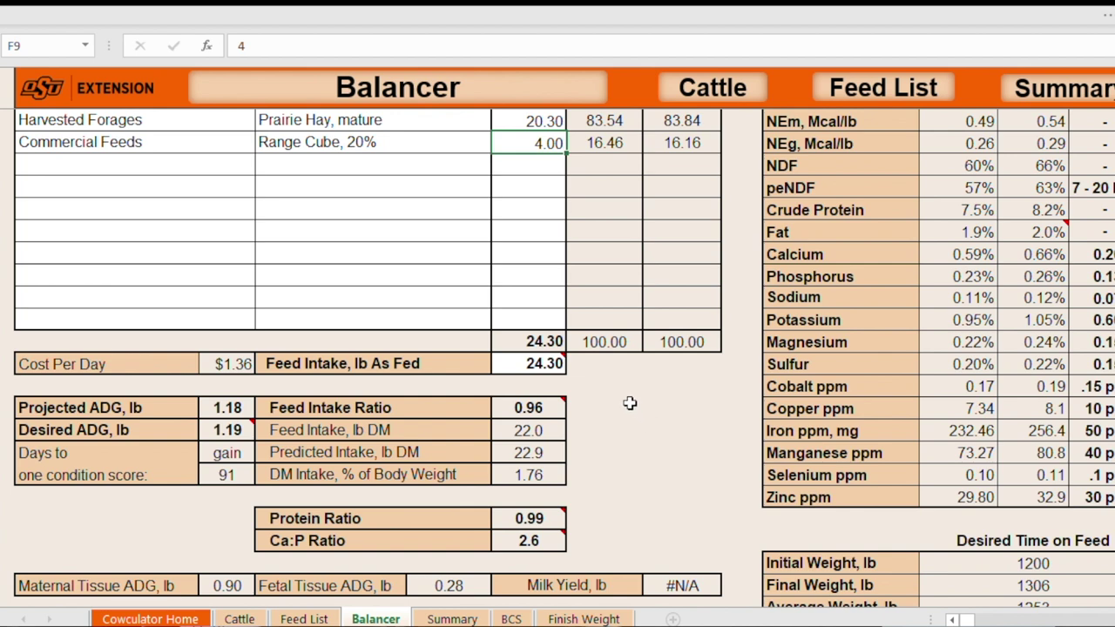
Step: Set the Prairie Hay, mature amount to 21 and match it with a Feed Intake, lb As Fed of 25
click(545, 122)
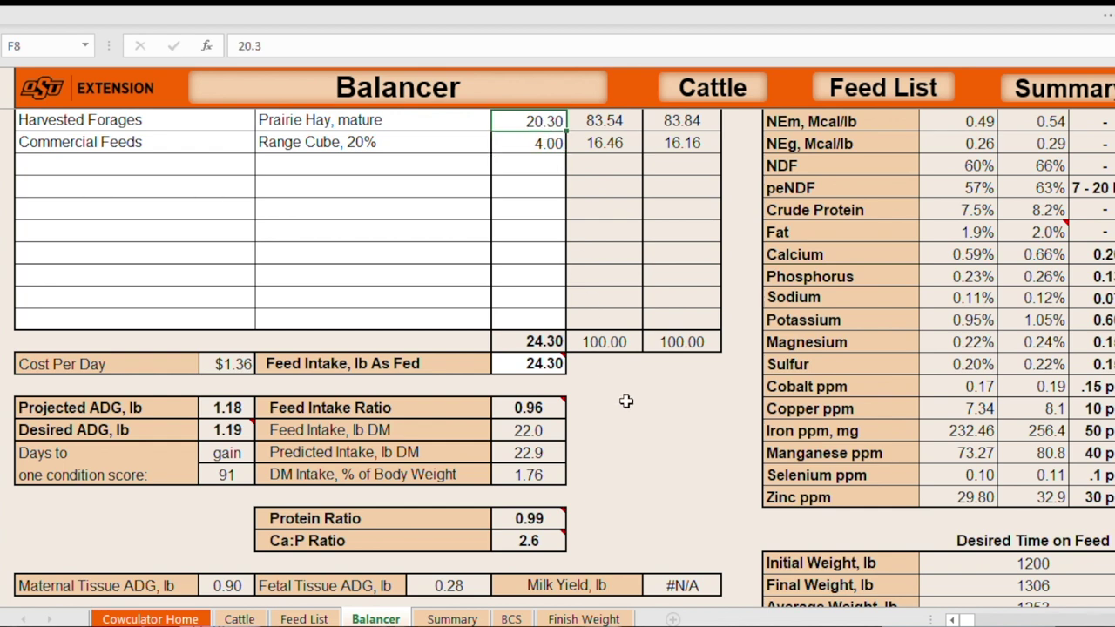
text(21)
key(Return)
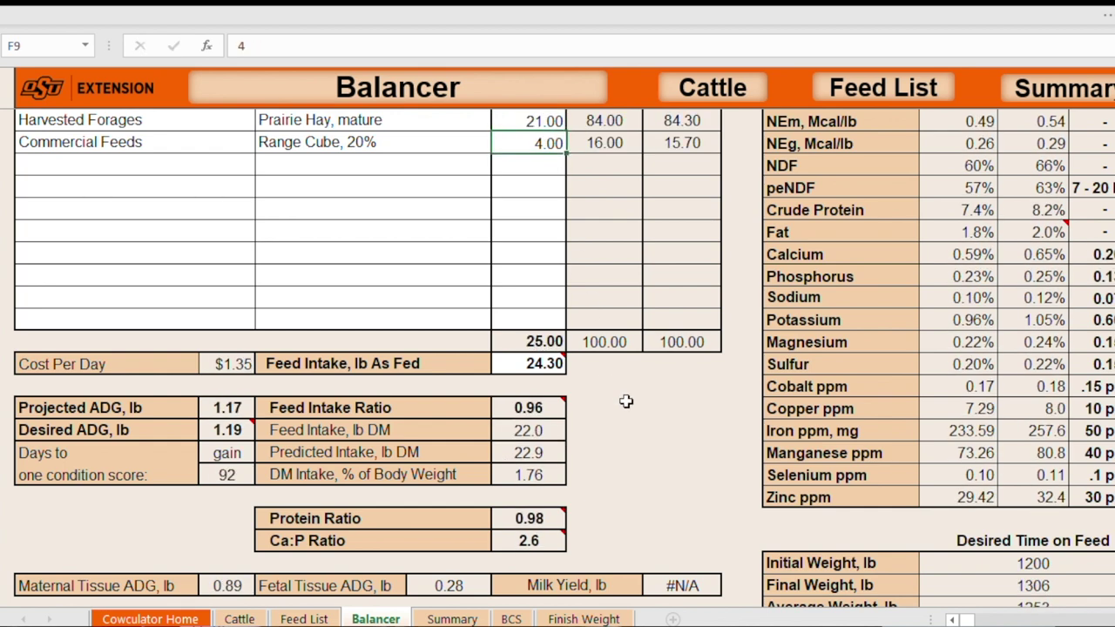
click(544, 365)
text(25)
key(Return)
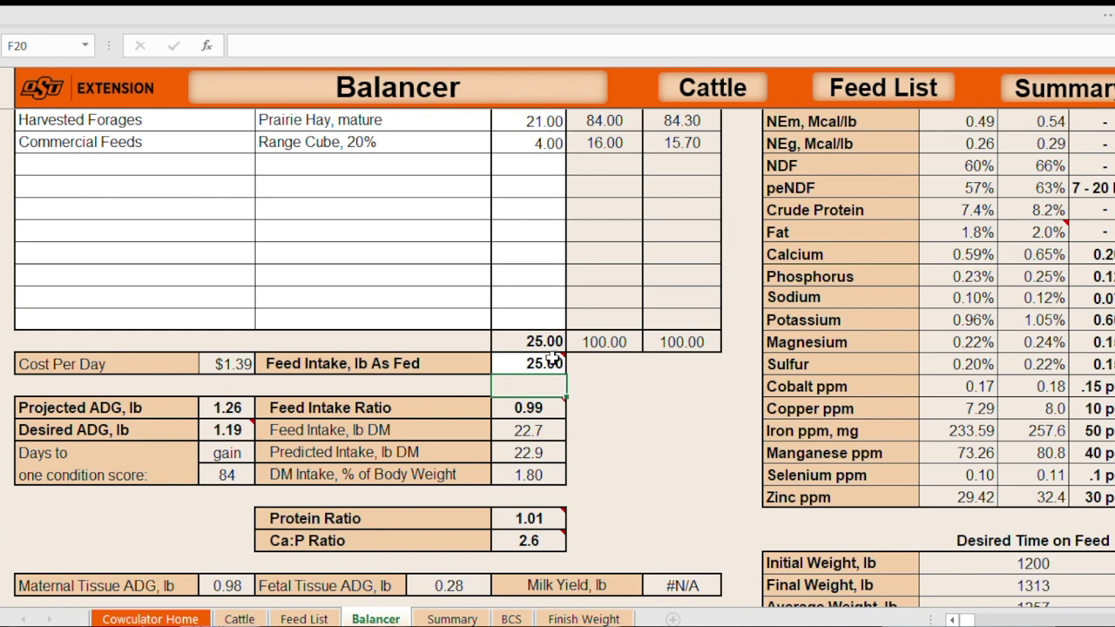
mouse_move(533, 408)
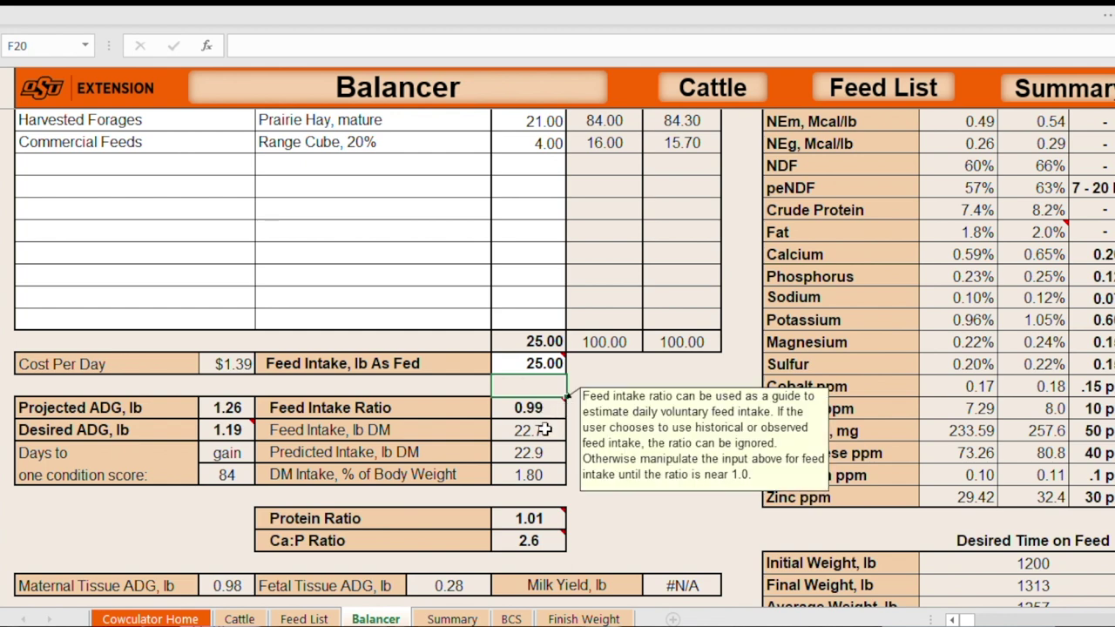
mouse_move(530, 518)
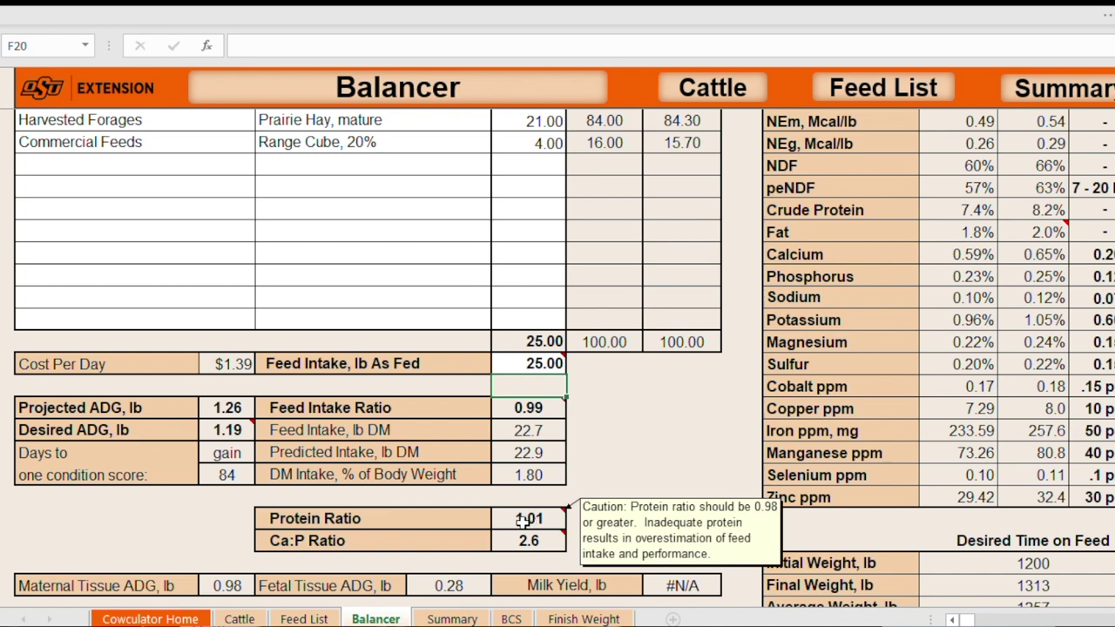